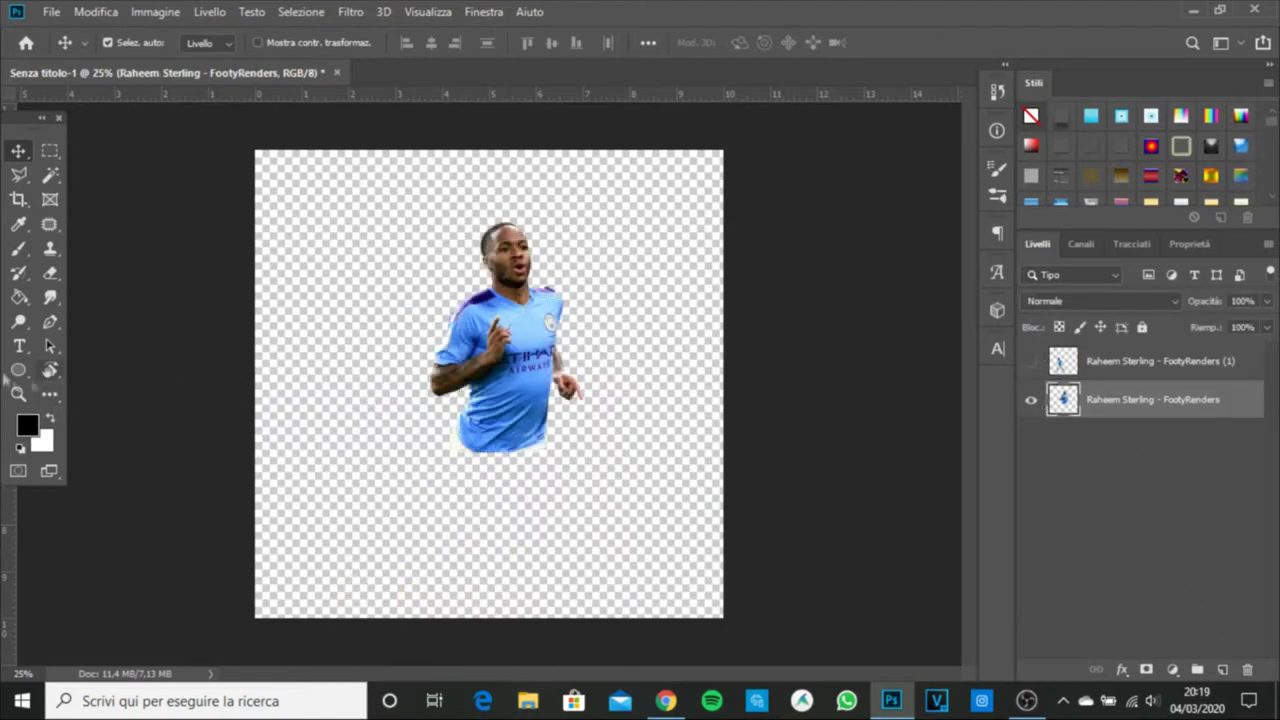
# Step: Draw a rectangle filled with #327ee1 covering the whole canvas
pyautogui.rightClick(18, 370)
pyautogui.click(90, 370)
pyautogui.click(220, 42)
pyautogui.click(316, 78)
pyautogui.click(518, 308)
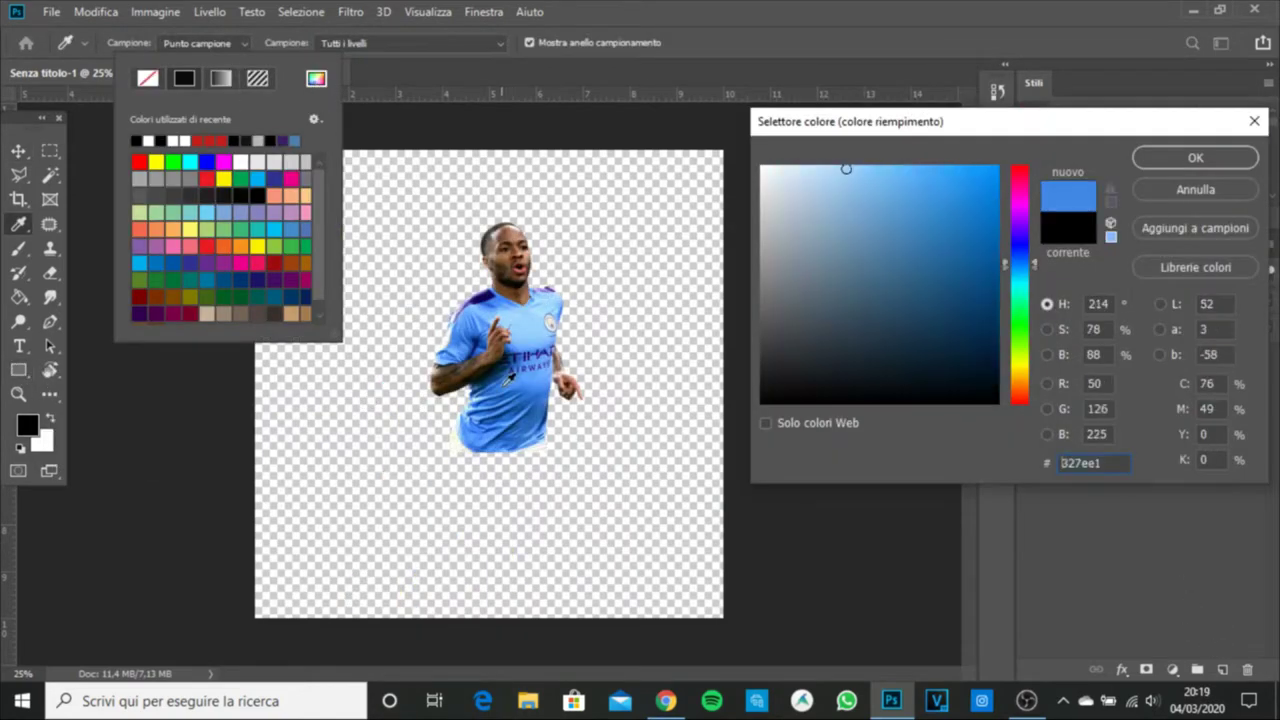
pyautogui.click(1195, 157)
pyautogui.click(1222, 669)
pyautogui.moveTo(232, 130); pyautogui.dragTo(512, 435)
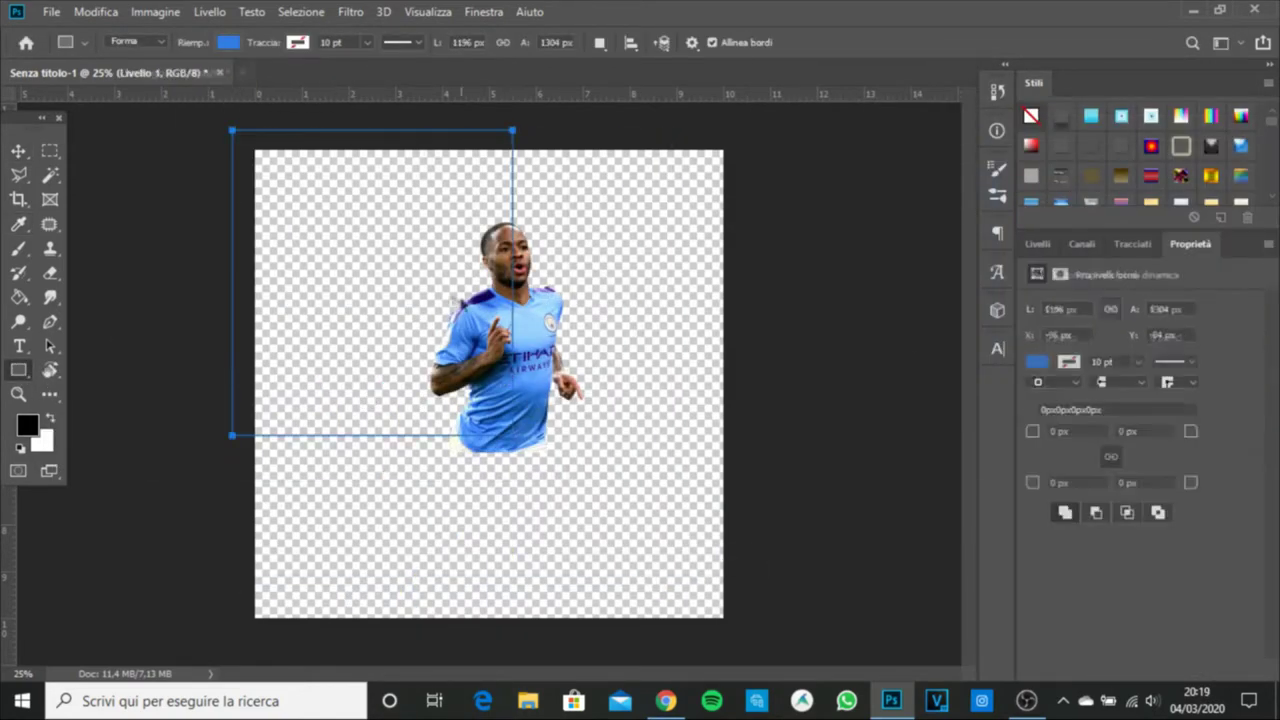
pyautogui.moveTo(254, 148); pyautogui.dragTo(726, 620)
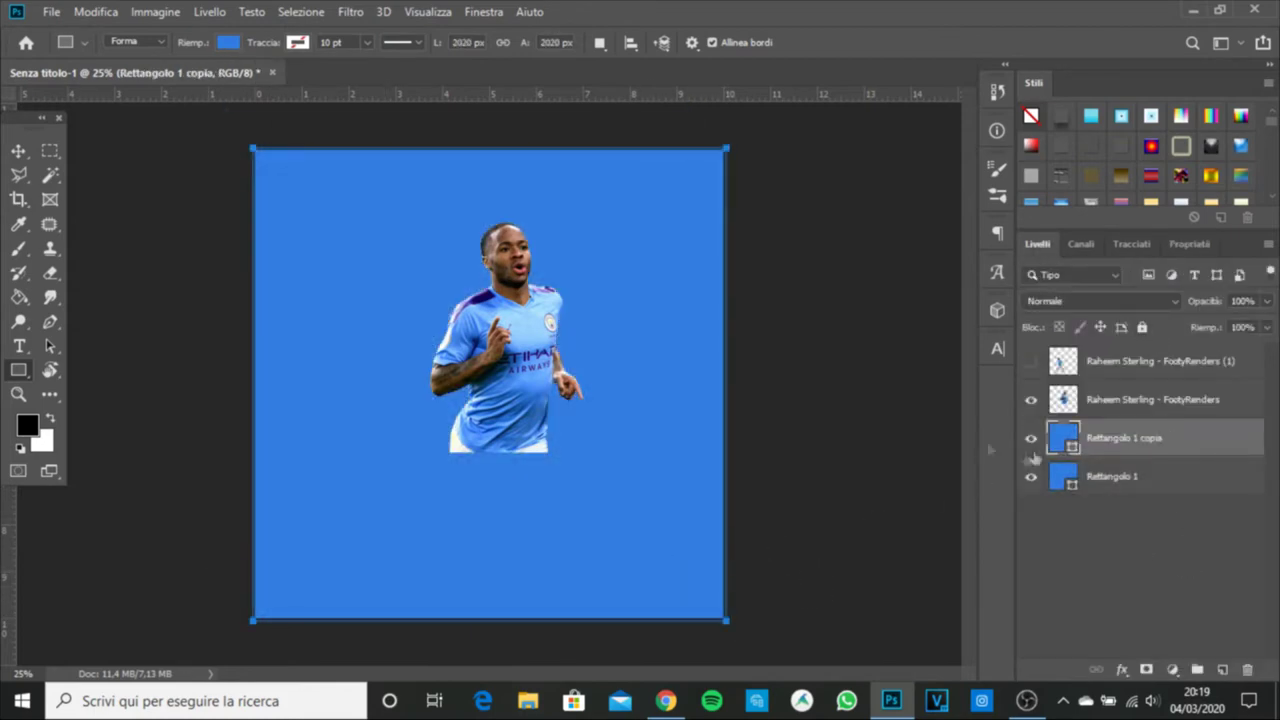
# Step: Scale the rectangle copy to about 69% around its centre and darken its blue fill
pyautogui.hotkey('ctrl', 't')
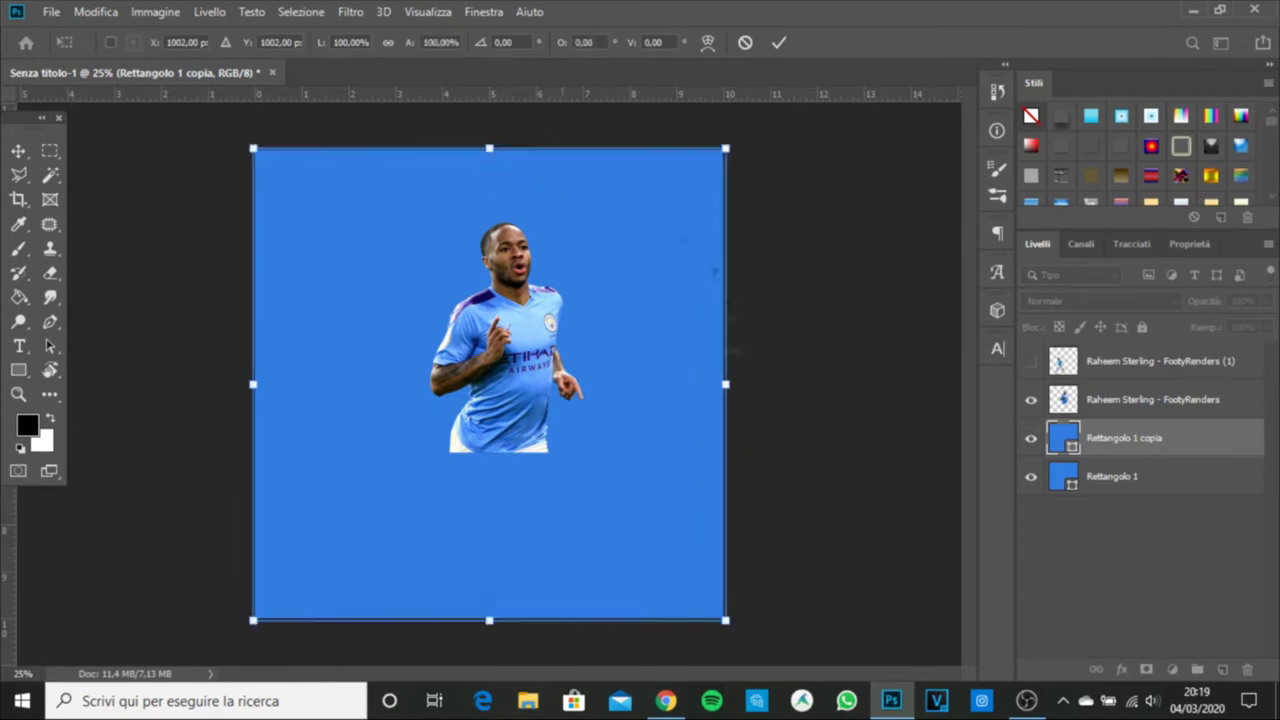
pyautogui.moveTo(725, 148); pyautogui.dragTo(641, 213)
pyautogui.doubleClick(1063, 437)
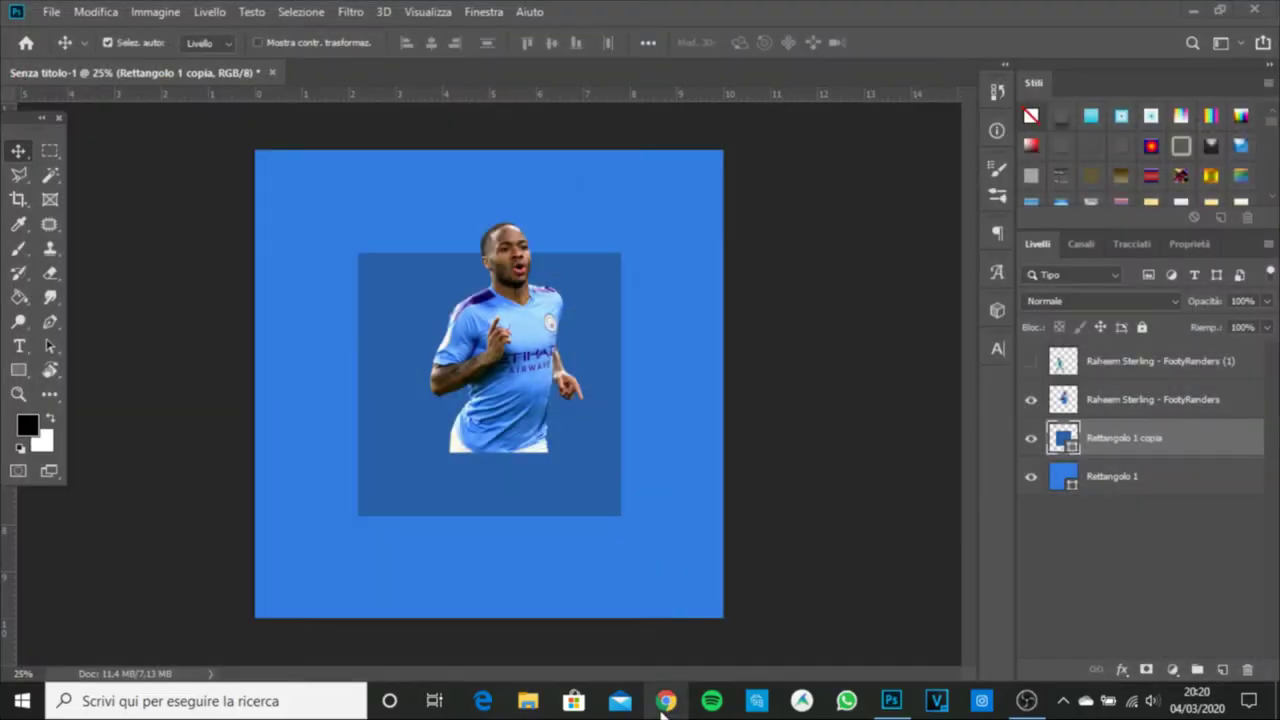
pyautogui.click(665, 700)
# Step: Search Google Images for 'manchester' limited to images larger than 2 MP
pyautogui.write('manchester')
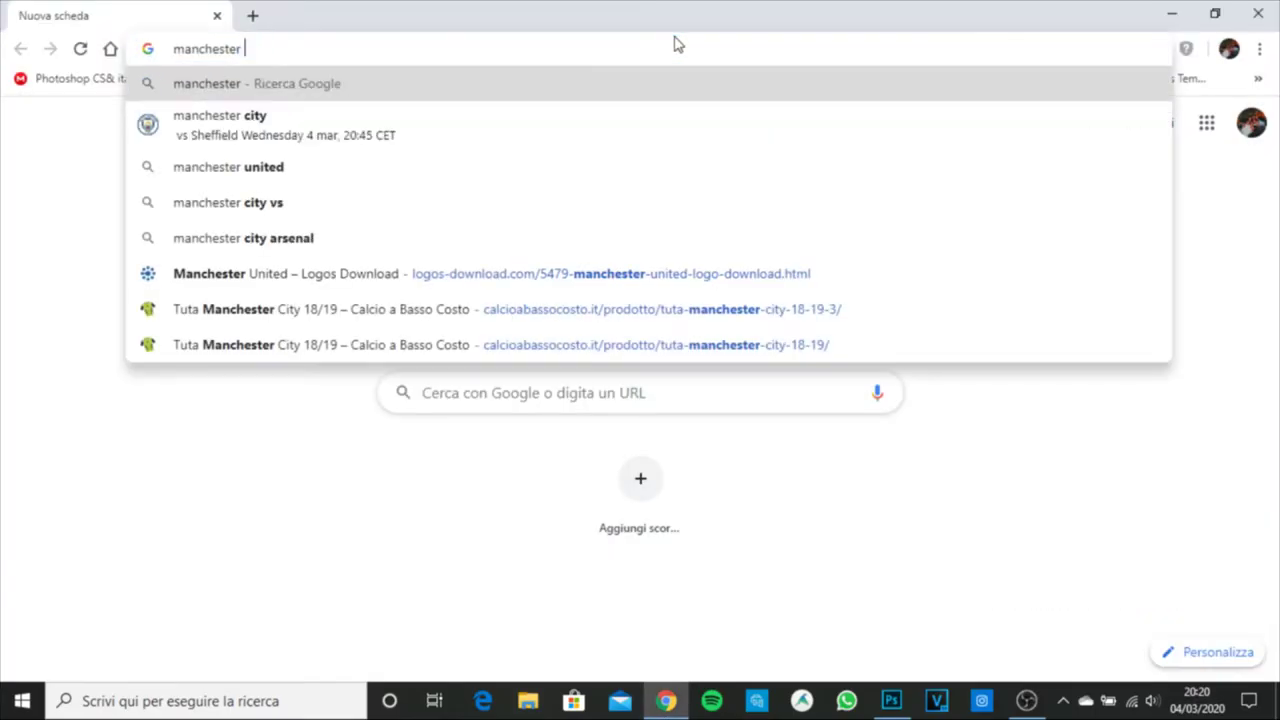
pyautogui.press('Return')
pyautogui.click(265, 189)
pyautogui.click(637, 190)
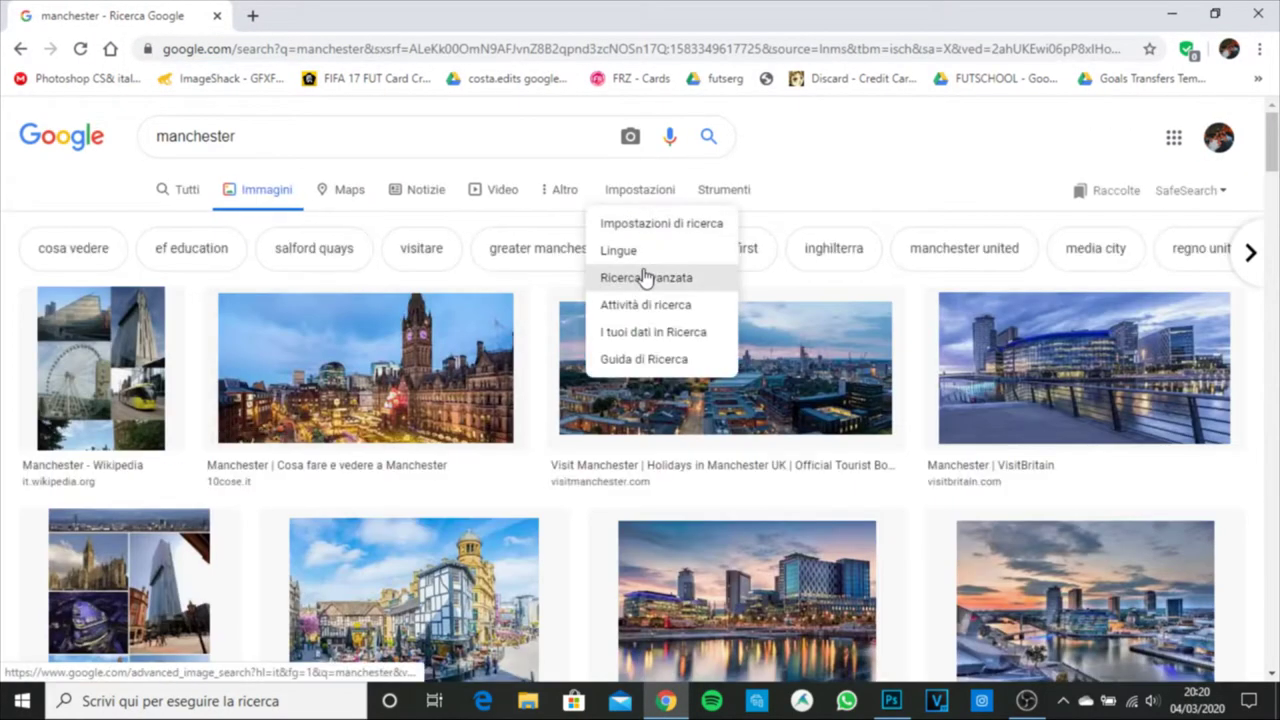
pyautogui.click(646, 277)
pyautogui.click(389, 489)
pyautogui.click(389, 445)
pyautogui.scroll(-5, 500, 450)
pyautogui.click(671, 396)
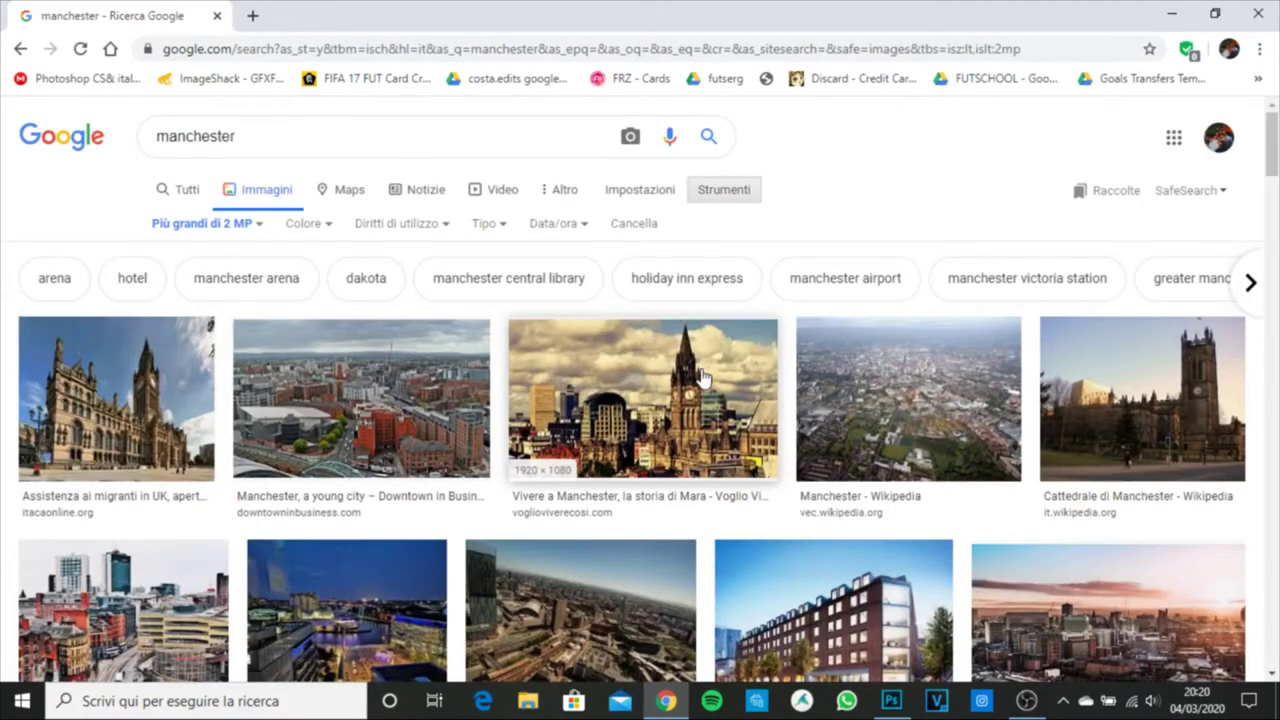
# Step: Copy a full-size skyline image, paste it into the poster and clip it to the inner square
pyautogui.click(703, 378)
pyautogui.rightClick(894, 320)
pyautogui.click(957, 537)
pyautogui.click(891, 700)
pyautogui.hotkey('ctrl', 'v')
pyautogui.hotkey('ctrl', 't')
pyautogui.press('Return')
pyautogui.hotkey('ctrl', 'alt', 'g')
# Step: Nudge the city photo right and tint it with a clipped blue layer in a darkening blend mode
pyautogui.moveTo(470, 340); pyautogui.dragTo(492, 340)
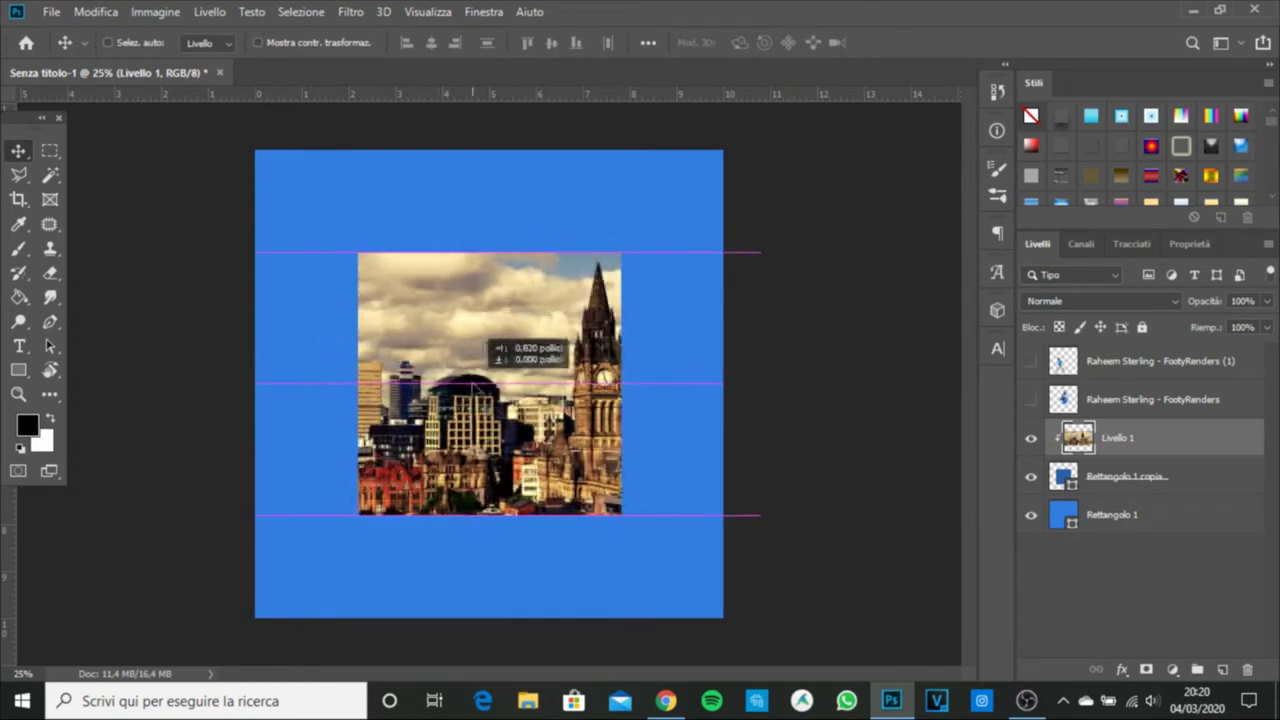
pyautogui.click(701, 527)
pyautogui.click(1099, 301)
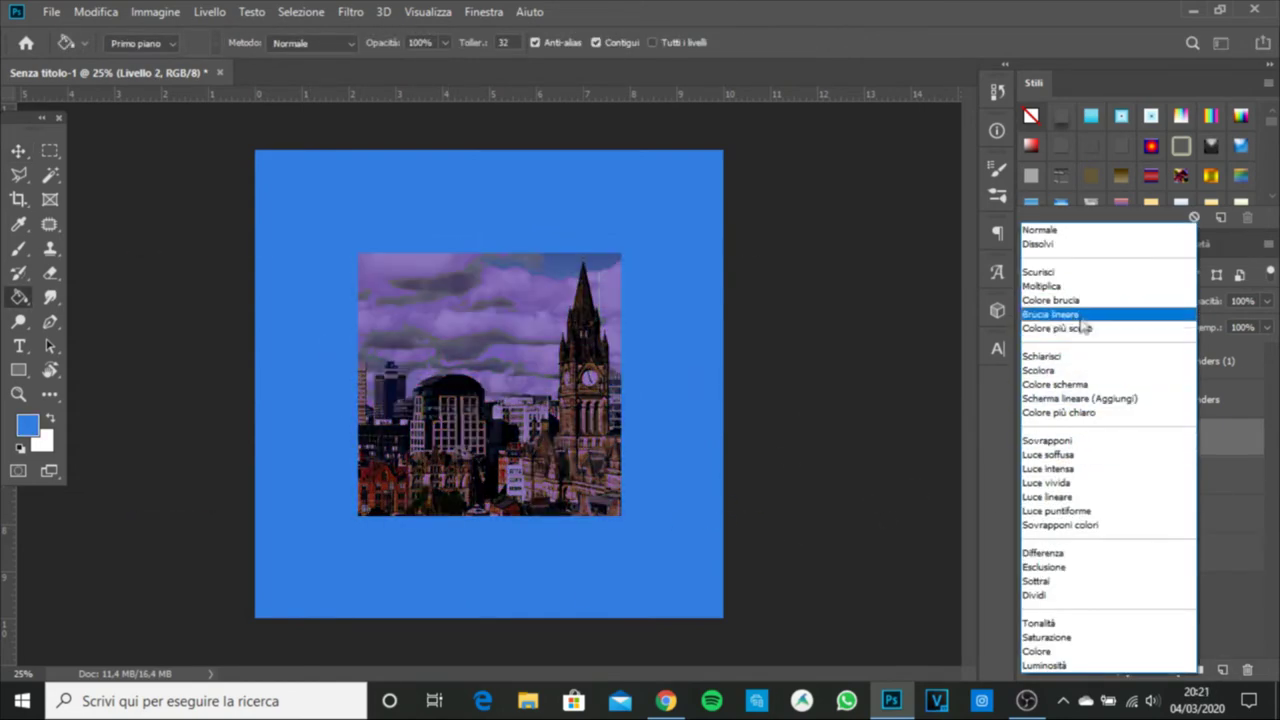
pyautogui.click(1060, 320)
# Step: Enlarge the main player to about 139%, shift him slightly right, and reveal the second render
pyautogui.click(1093, 404)
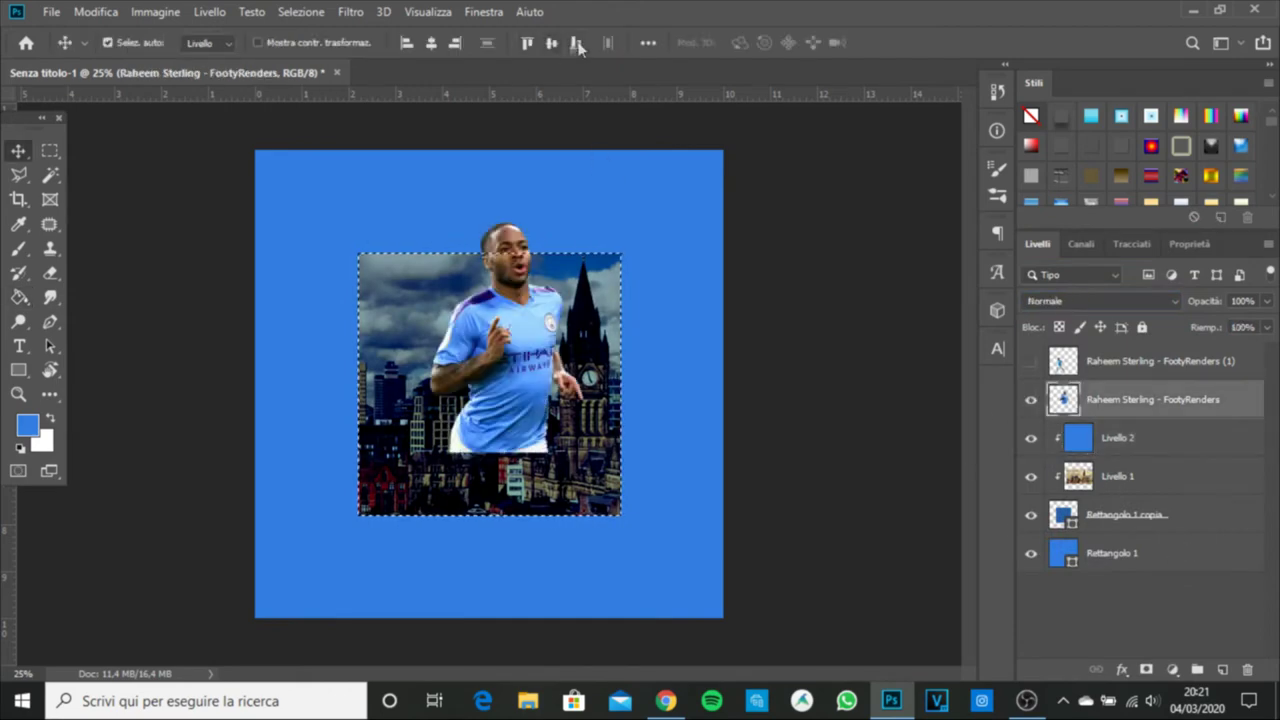
pyautogui.hotkey('ctrl', 't')
pyautogui.moveTo(532, 225); pyautogui.dragTo(532, 190)
pyautogui.press('Return')
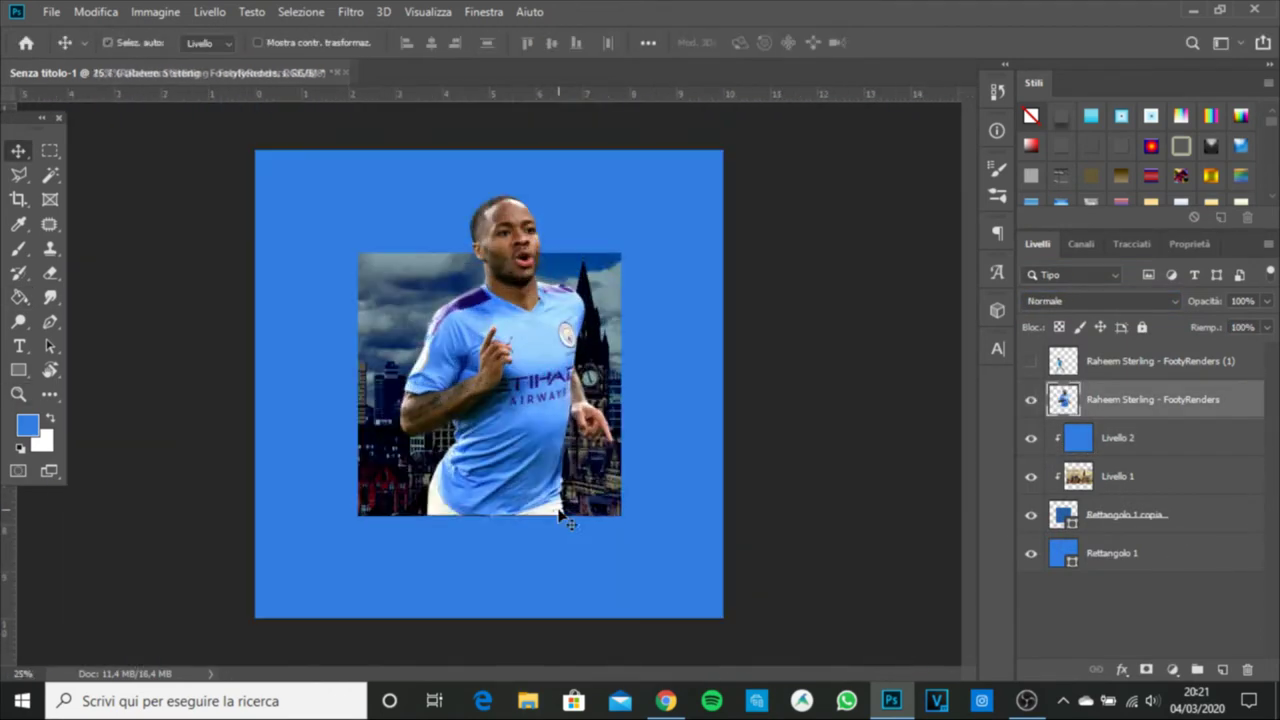
pyautogui.moveTo(537, 512)
pyautogui.mouseDown()
pyautogui.moveTo(565, 510)
pyautogui.moveTo(540, 512)
pyautogui.mouseUp()
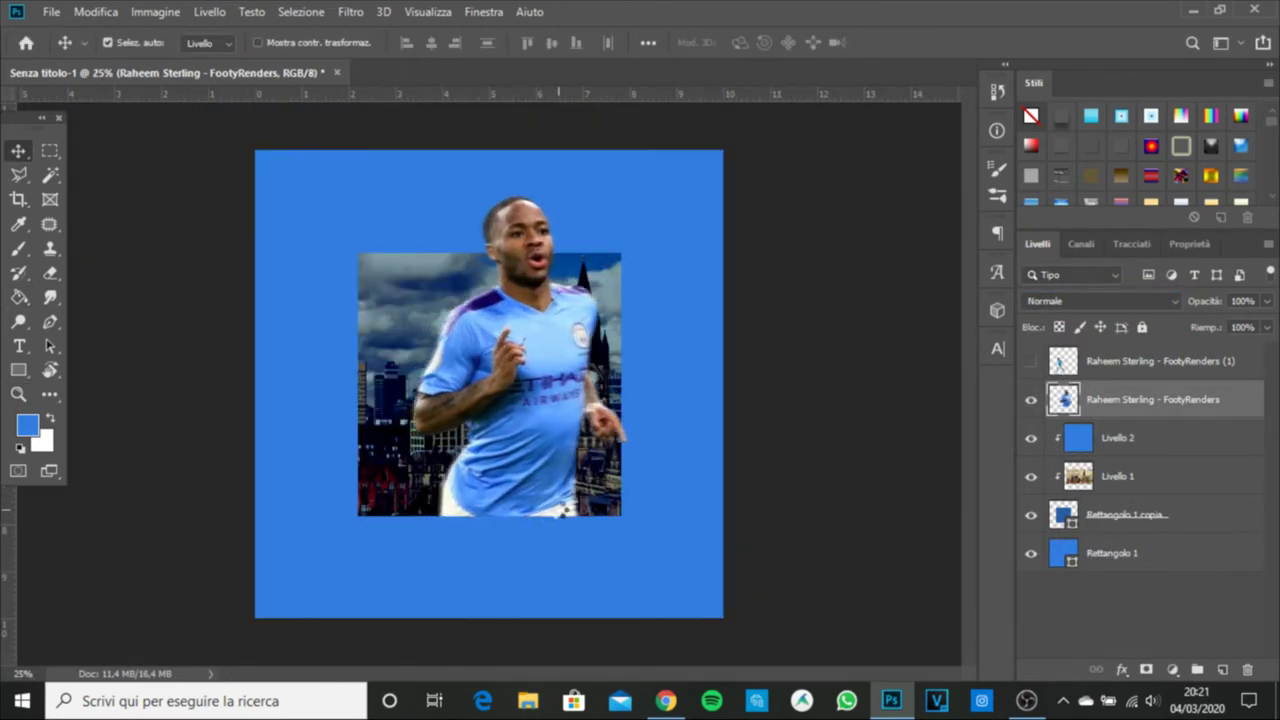
pyautogui.hotkey('ctrl', 't')
pyautogui.press('Return')
pyautogui.click(1029, 360)
pyautogui.hotkey('ctrl', 't')
# Step: Shrink the second player to the lower left and add a new layer with a black brush for the shadow
pyautogui.moveTo(400, 470); pyautogui.dragTo(370, 470)
pyautogui.press('Return')
pyautogui.hotkey('ctrl', 'shift', 'alt', 'n')
pyautogui.press('b')
pyautogui.press('d')
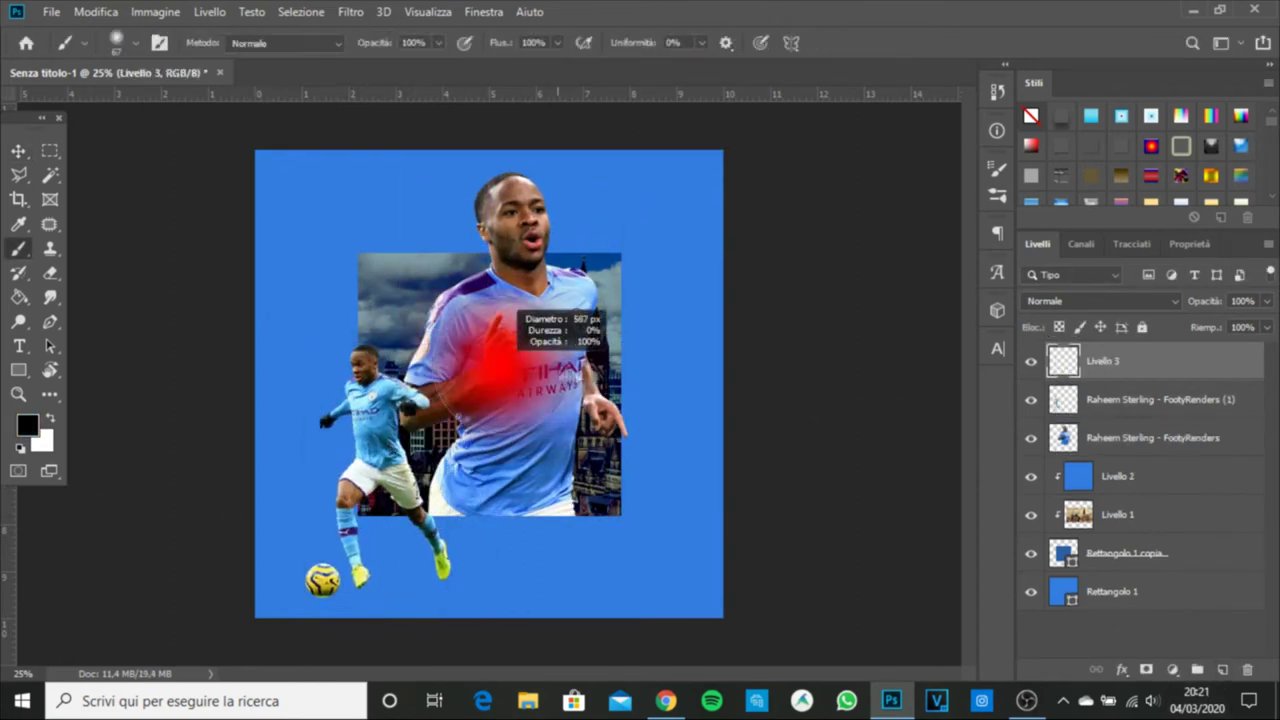
pyautogui.press('v')
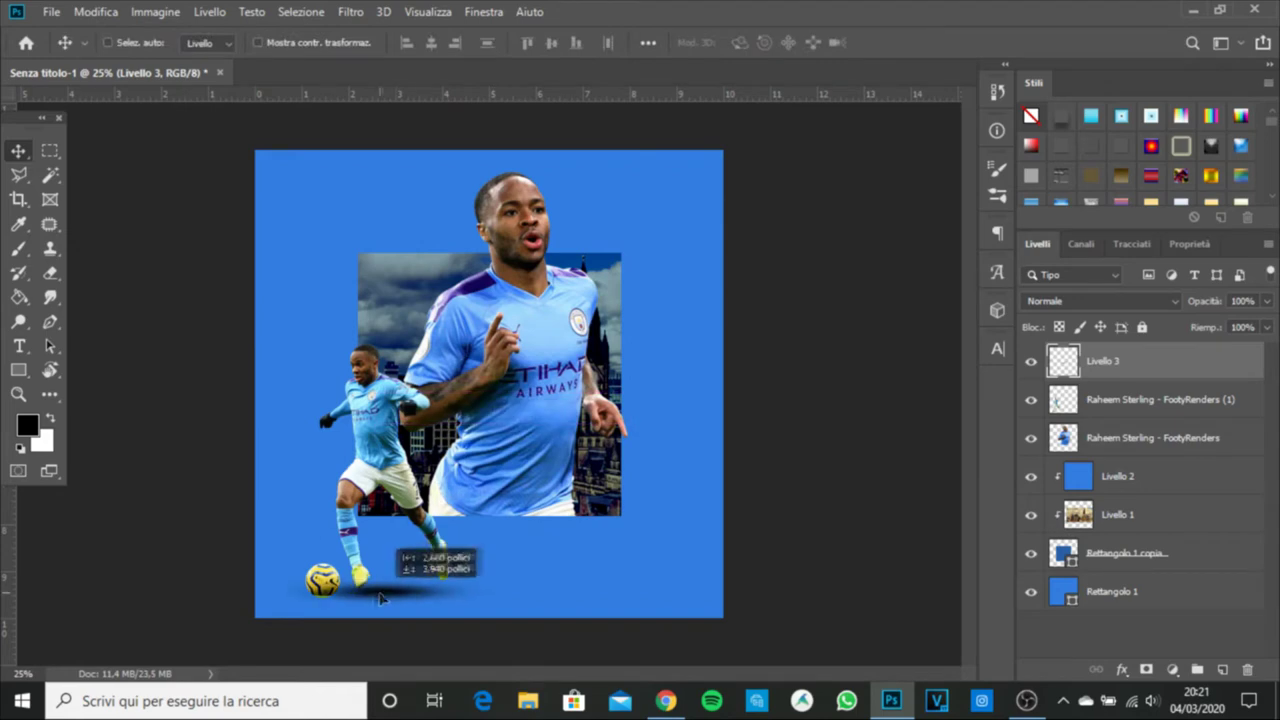
# Step: Lasso and delete the grass under the ball, then narrow the shadow layer
pyautogui.click(1160, 399)
pyautogui.press('z')
pyautogui.moveTo(322, 578); pyautogui.dragTo(450, 578)
pyautogui.press('l')
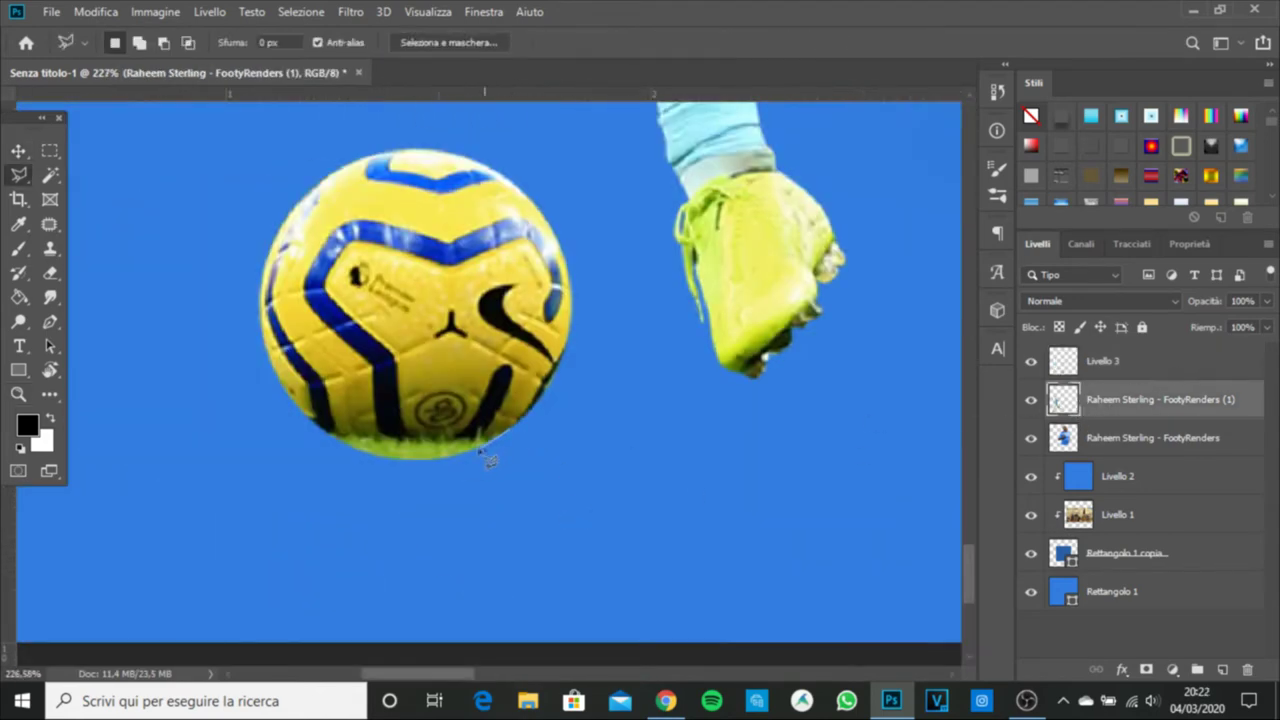
pyautogui.rightClick(448, 456)
pyautogui.click(500, 94)
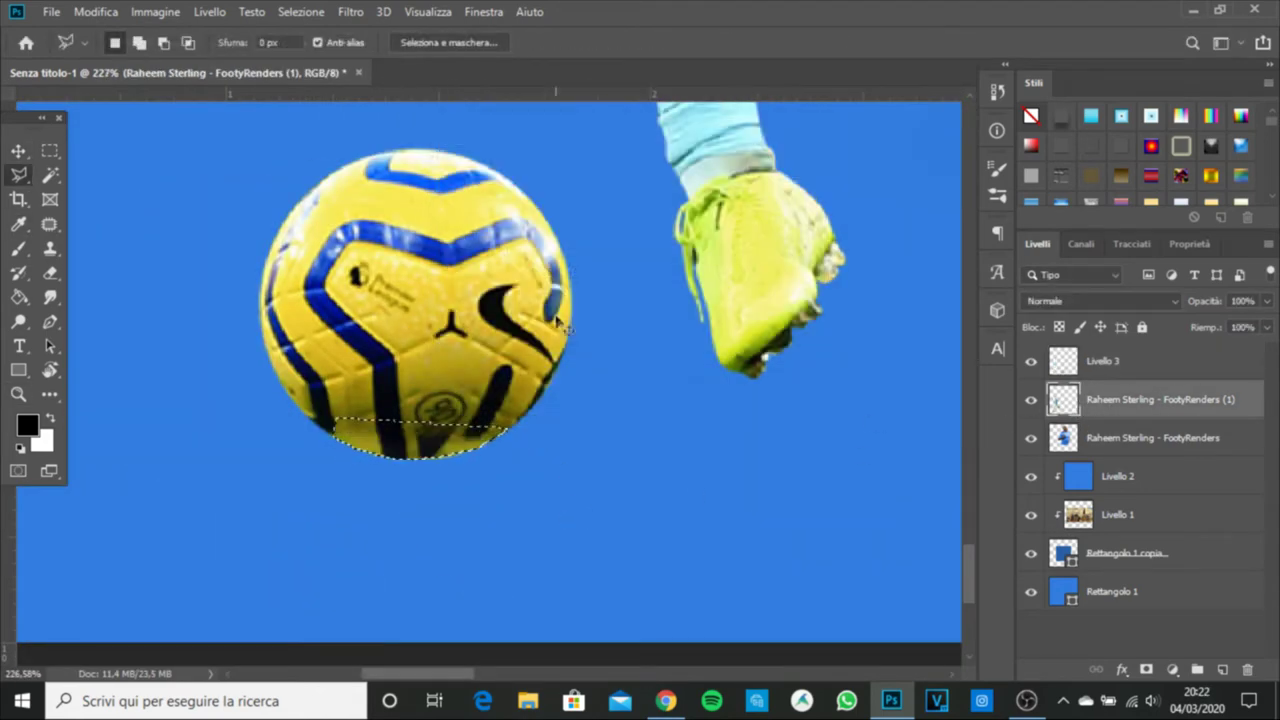
pyautogui.click(1100, 360)
pyautogui.press('v')
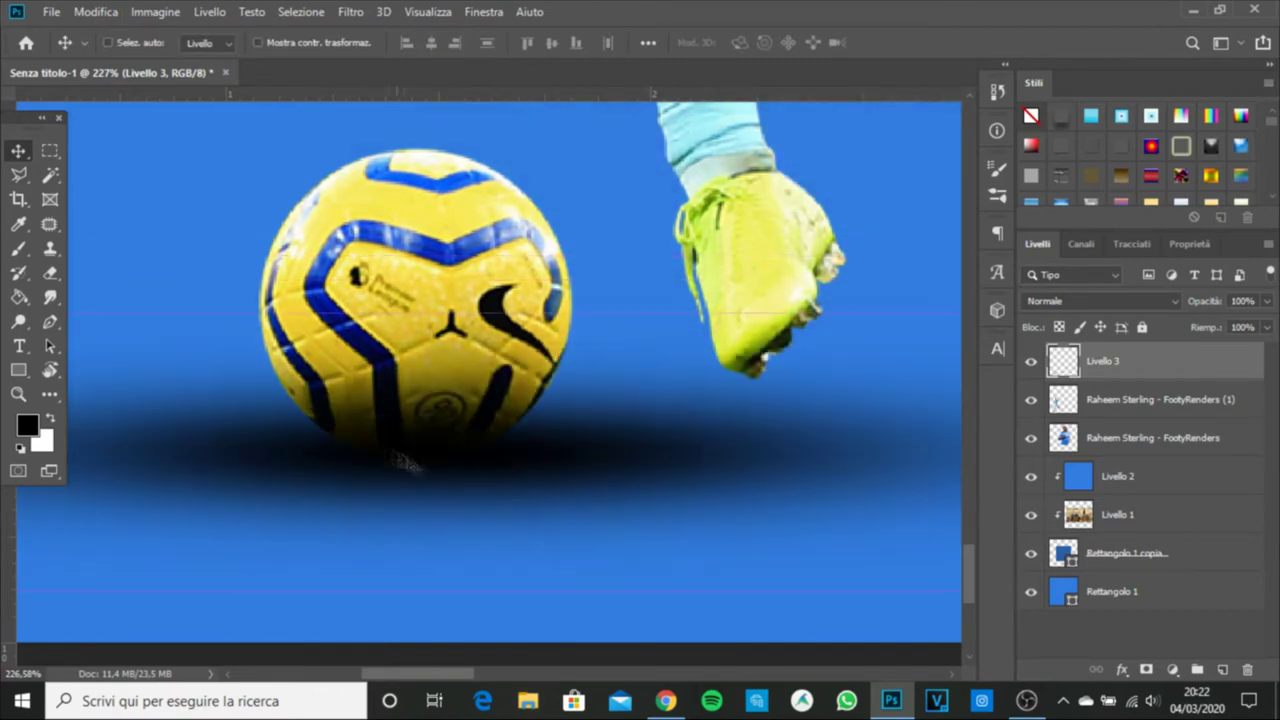
pyautogui.press('Return')
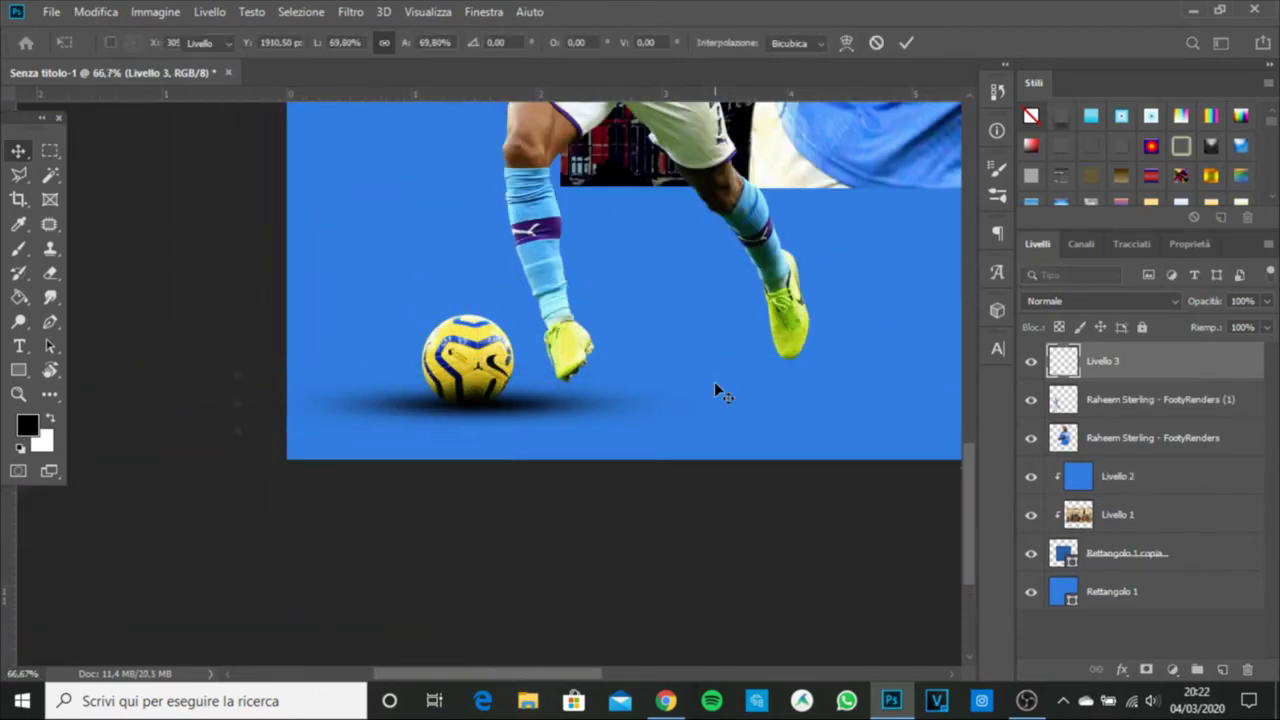
# Step: Duplicate the ground shadow and place the copy under the player's other foot
pyautogui.hotkey('ctrl', 't')
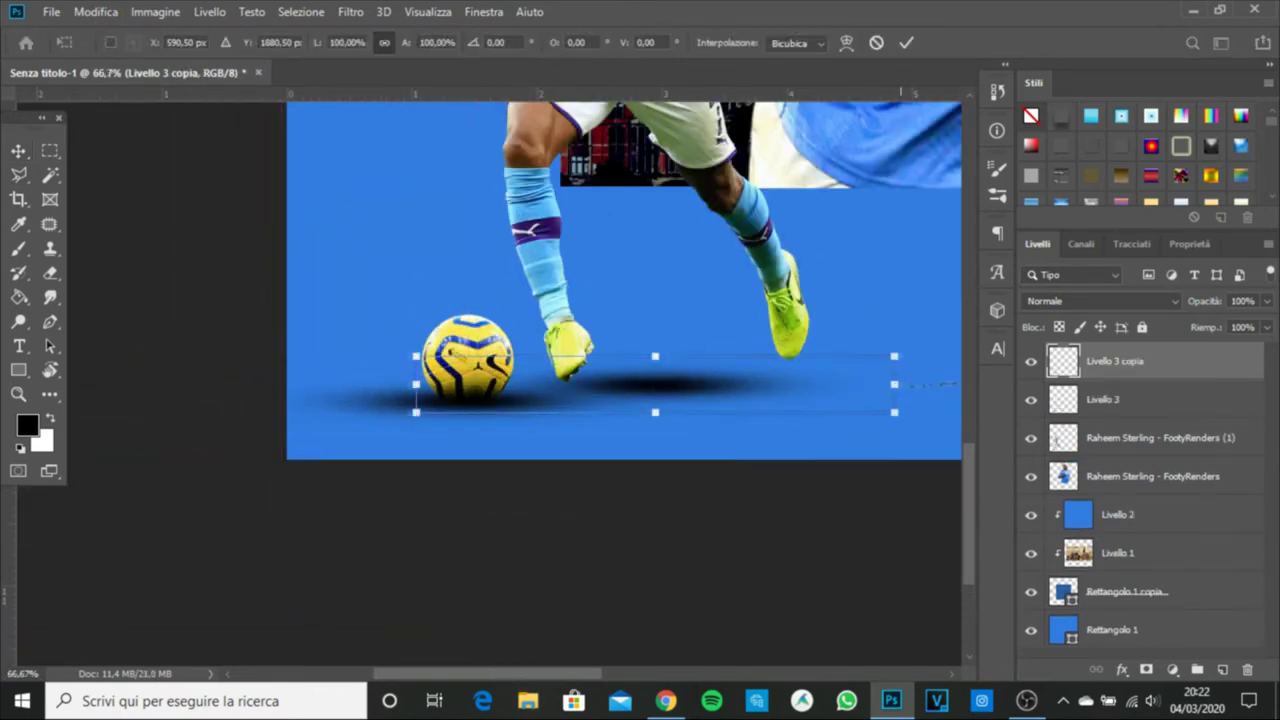
pyautogui.hotkey('ctrl', '-')
pyautogui.press('Return')
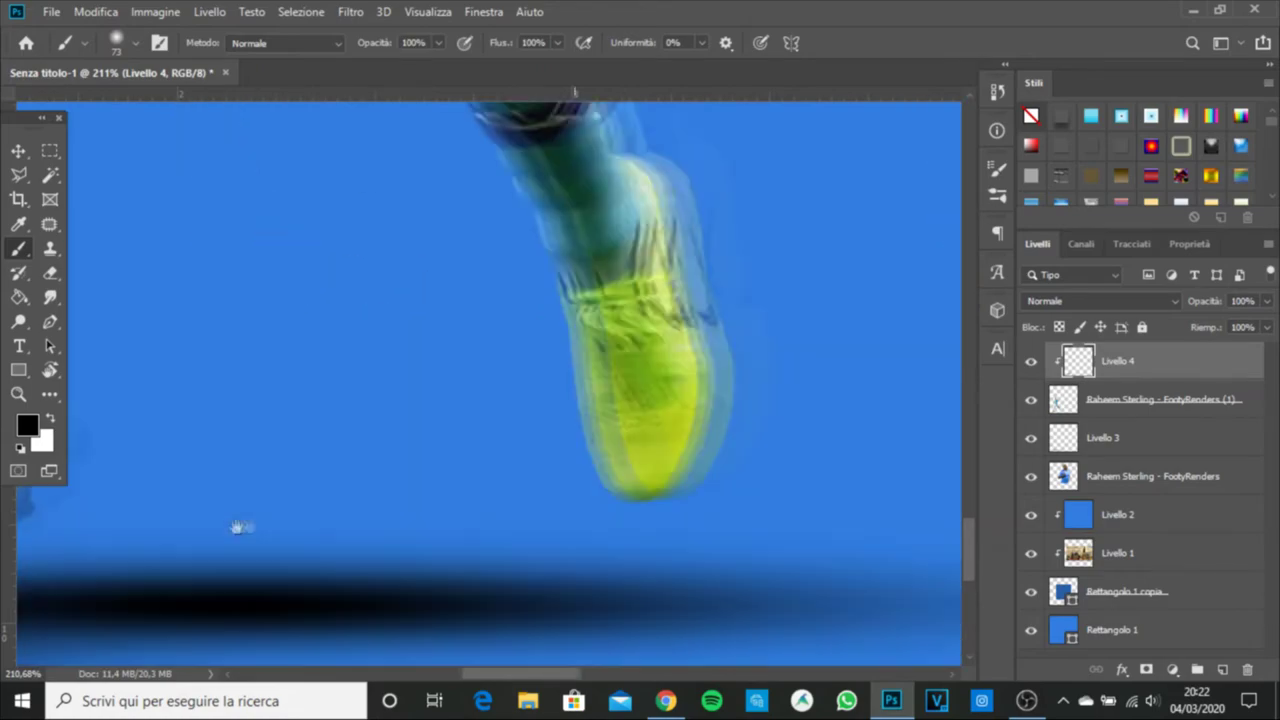
pyautogui.moveTo(339, 328); pyautogui.dragTo(499, 478)
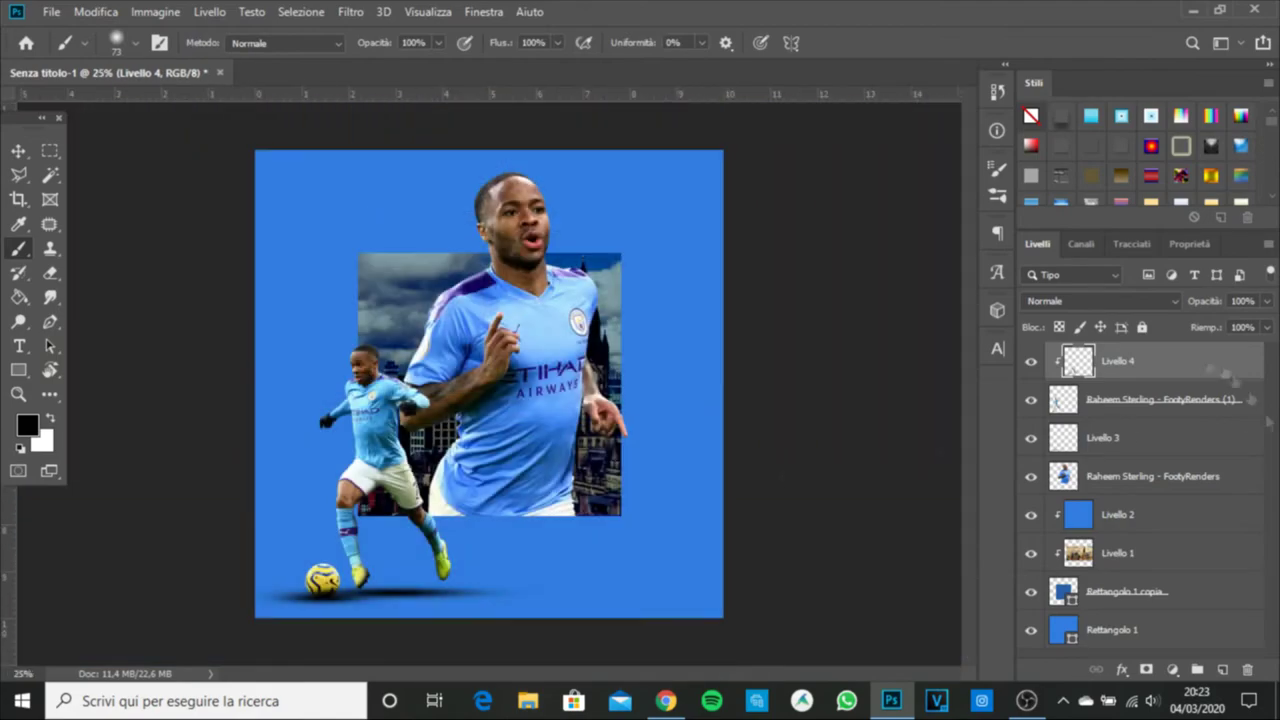
pyautogui.click(1100, 300)
# Step: Duplicate the small player render and zoom in on it
pyautogui.press('Escape')
pyautogui.click(1160, 399)
pyautogui.hotkey('ctrl', 'j')
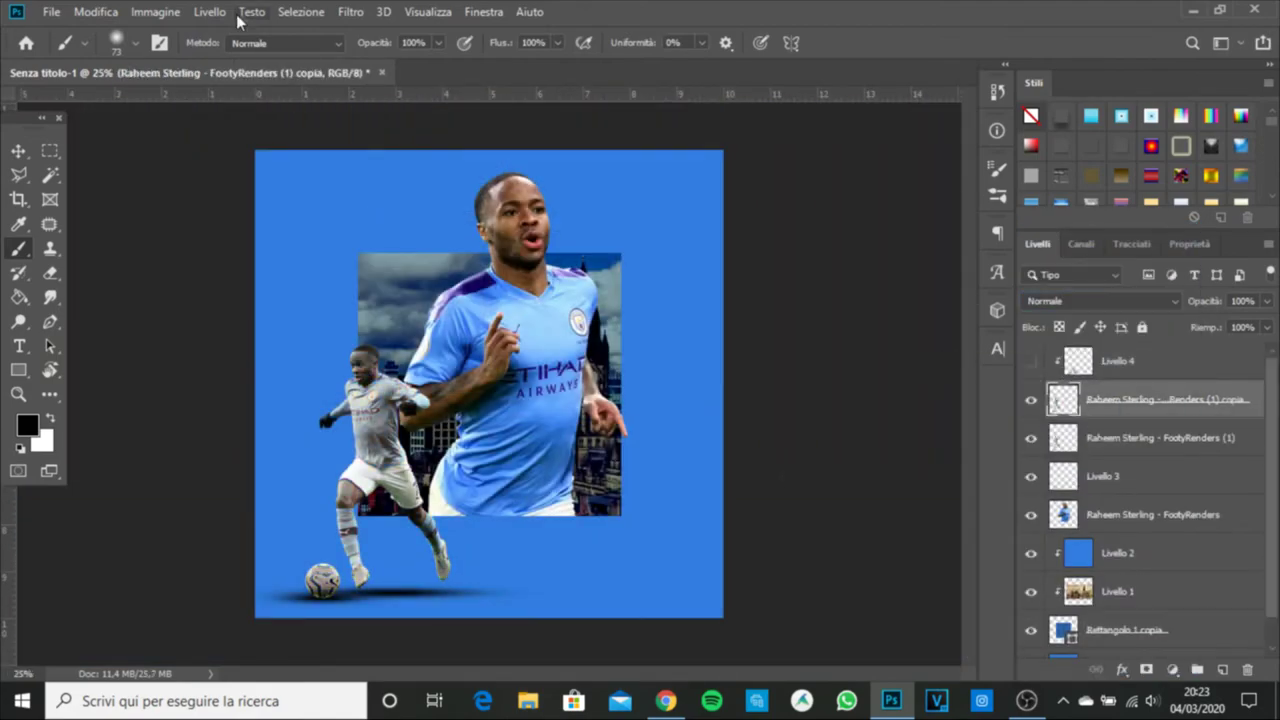
pyautogui.press('z')
pyautogui.moveTo(371, 375); pyautogui.dragTo(511, 381)
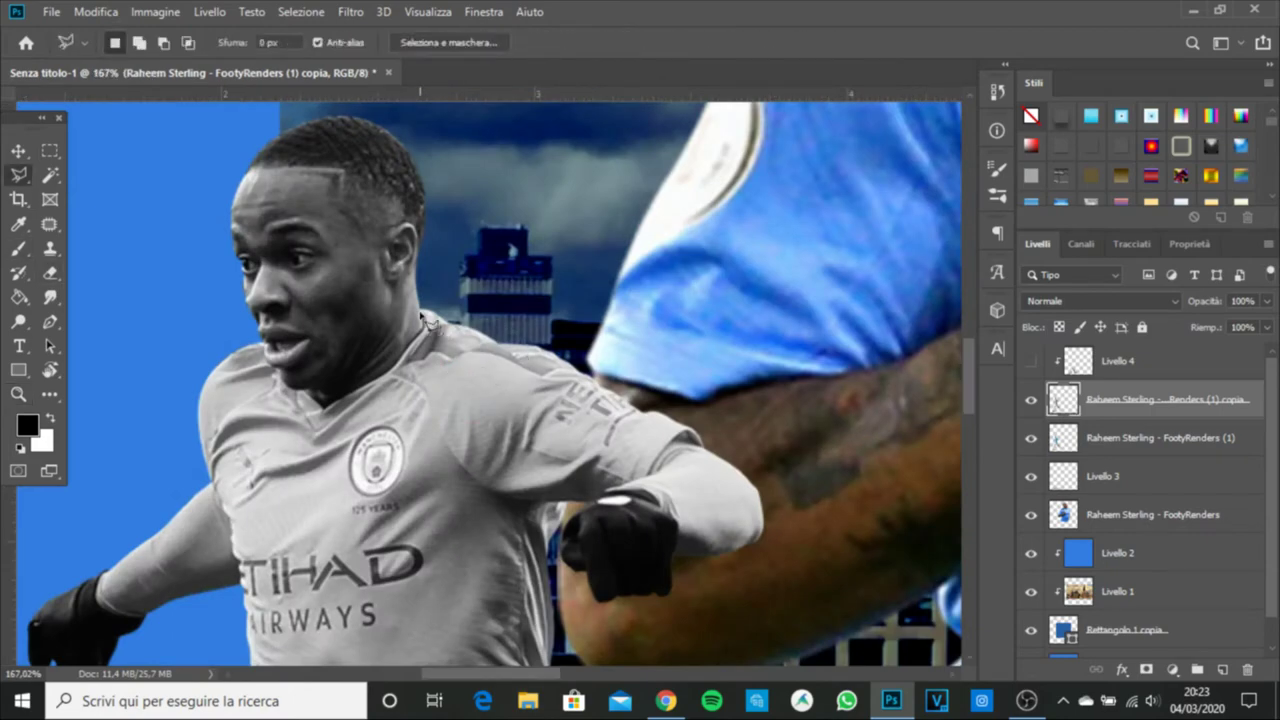
pyautogui.scroll(3, 427, 322)
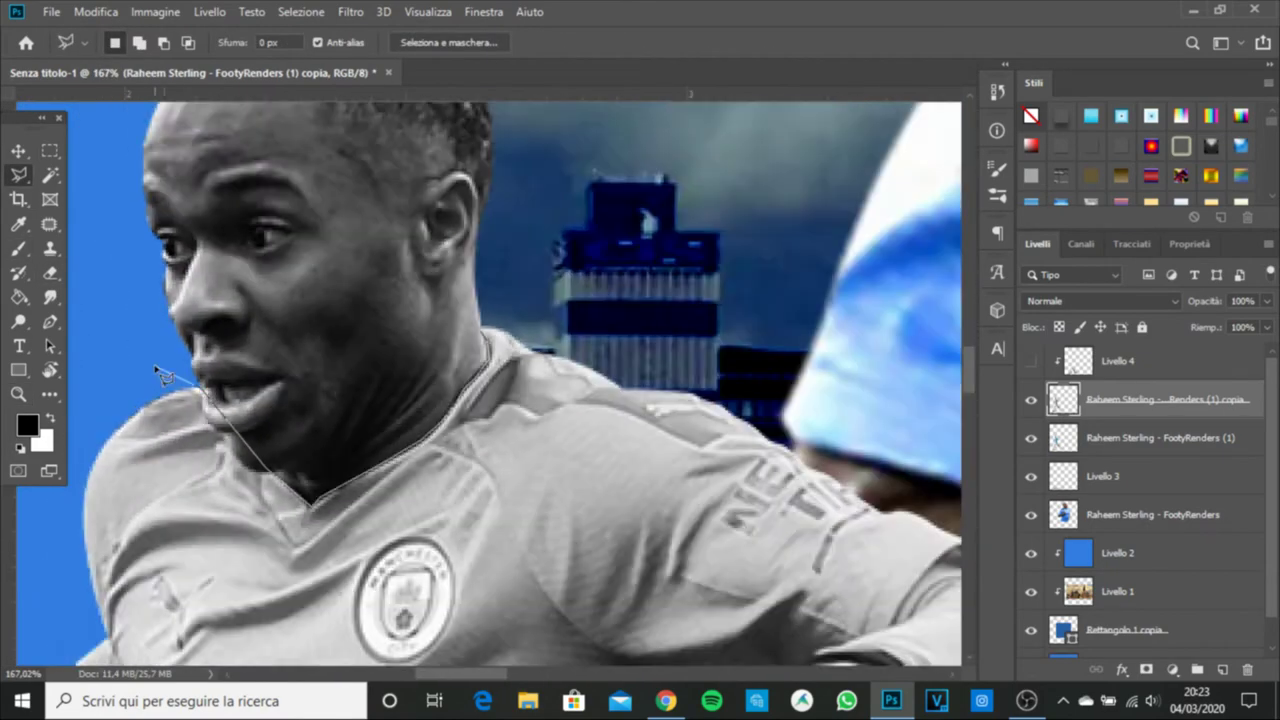
# Step: Trace lasso selections around the player's head and leg, panning to follow the outline
pyautogui.click(135, 580)
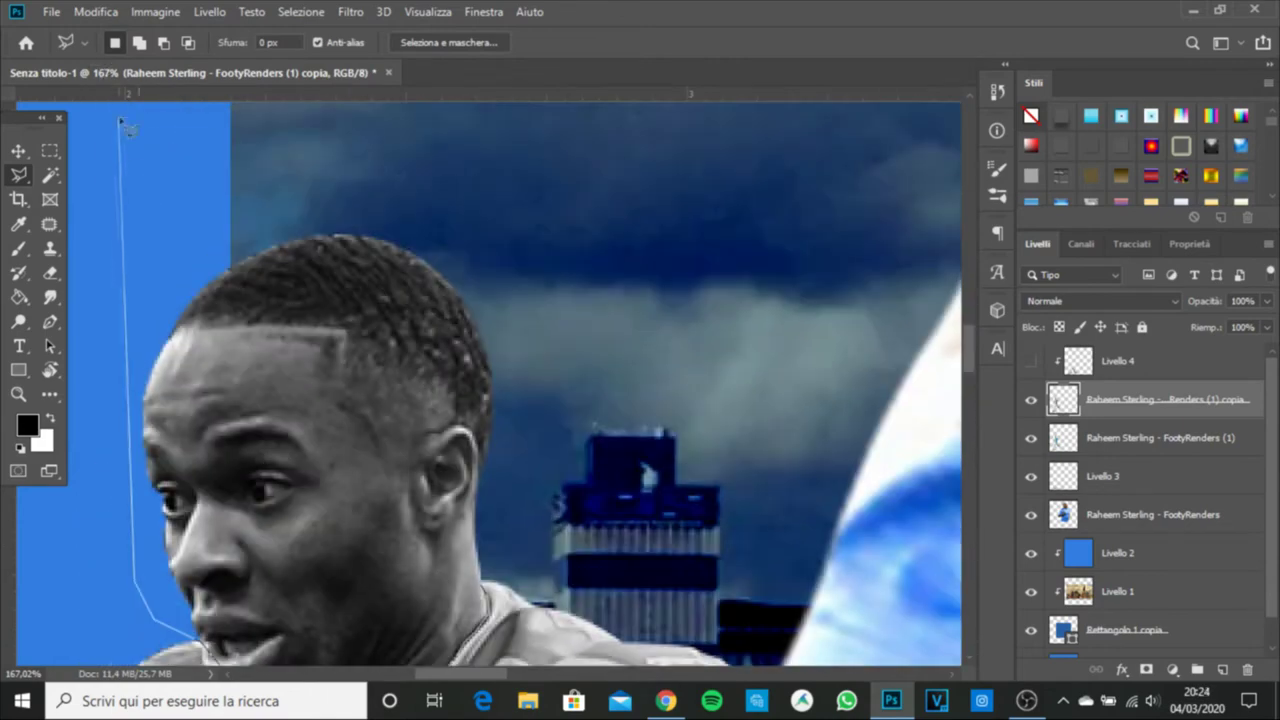
pyautogui.doubleClick(487, 575)
pyautogui.scroll(2, 443, 571)
pyautogui.press('w')
pyautogui.scroll(3, 388, 578)
pyautogui.press('l')
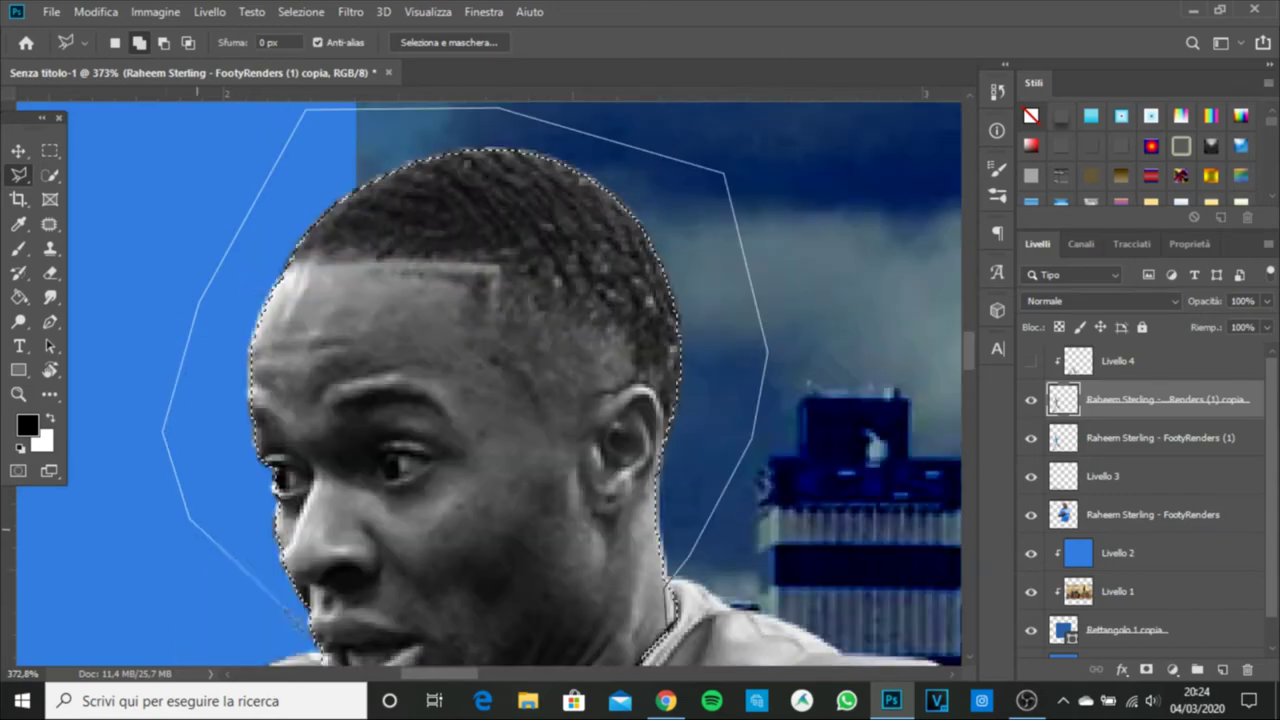
pyautogui.doubleClick(557, 606)
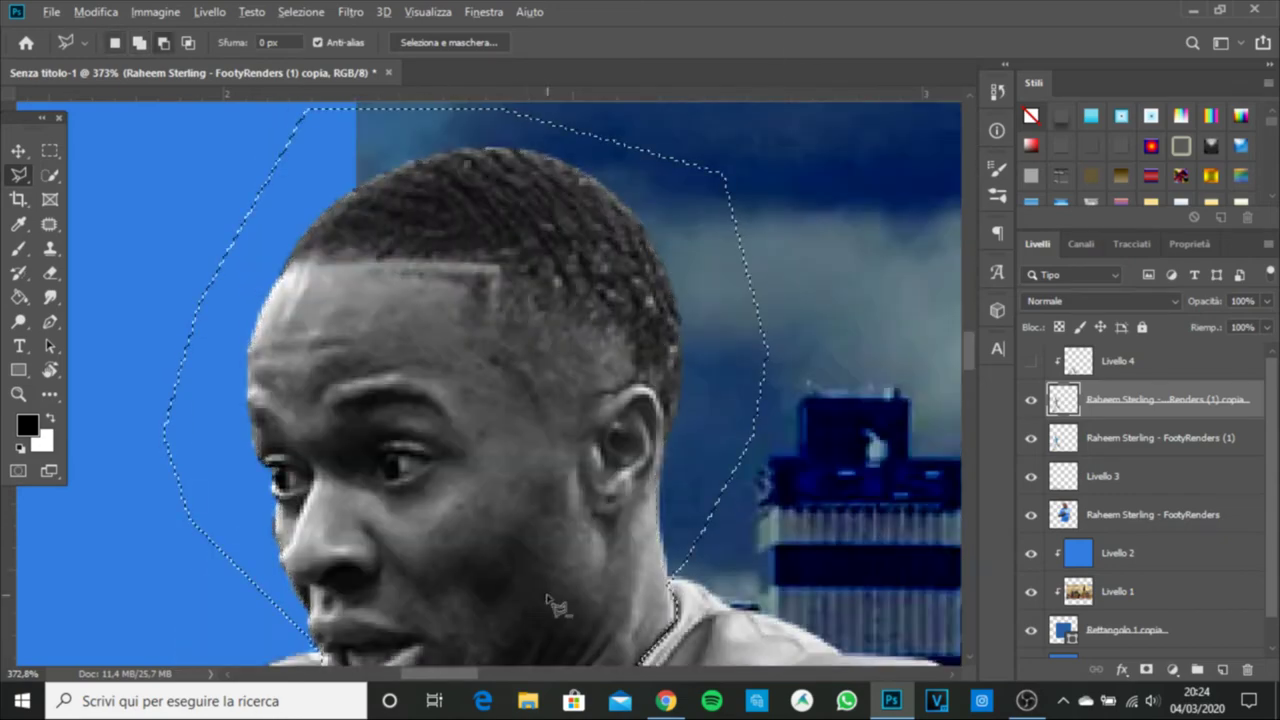
pyautogui.scroll(-5, 557, 606)
pyautogui.scroll(4, 523, 640)
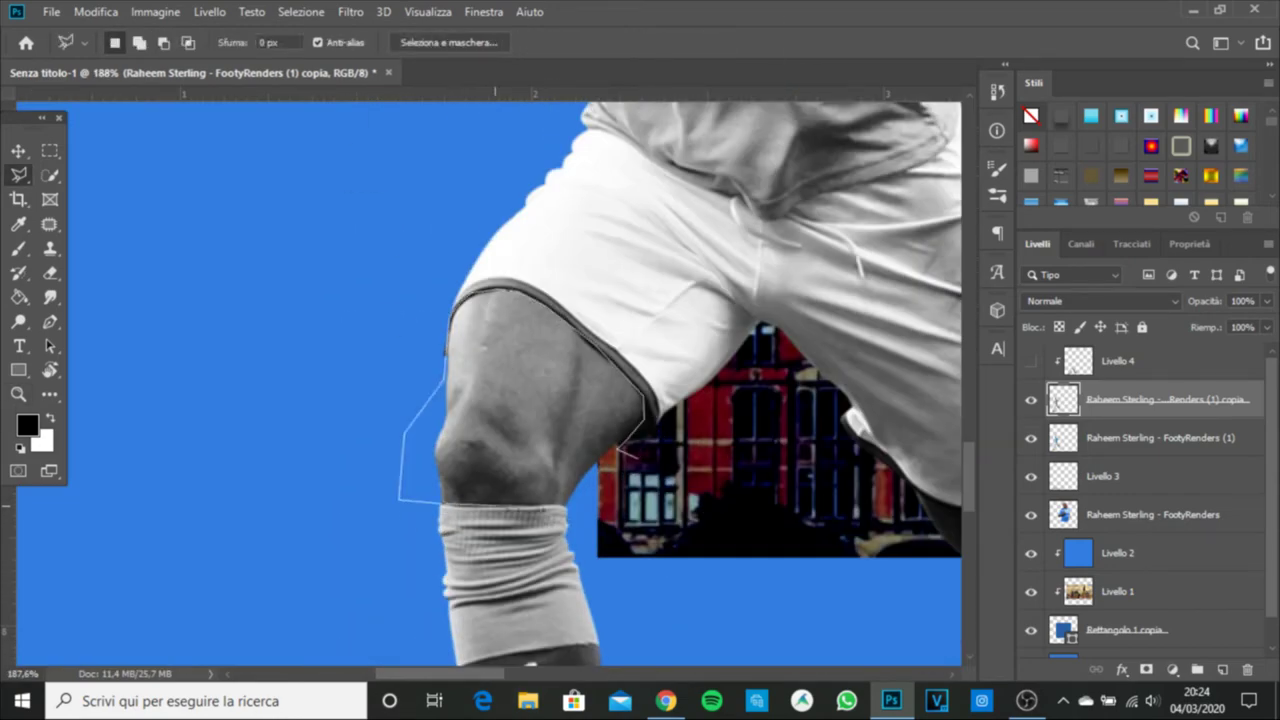
pyautogui.moveTo(582, 522); pyautogui.dragTo(142, 419)
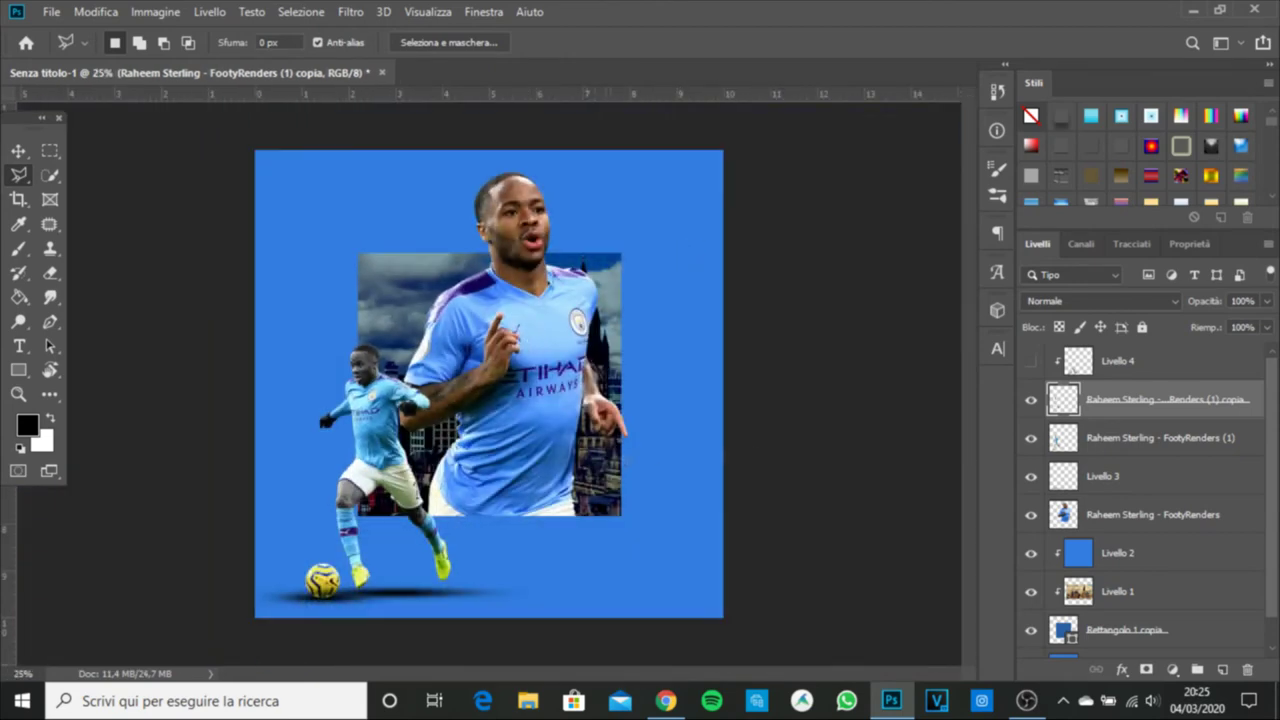
# Step: Duplicate the render, desaturate it, apply High Pass, and delete the extra copy
pyautogui.click(1112, 514)
pyautogui.hotkey('ctrl', 'j')
pyautogui.hotkey('ctrl', 'shift', 'u')
pyautogui.click(737, 137)
pyautogui.click(1100, 300)
pyautogui.click(1048, 468)
pyautogui.press('Delete')
# Step: Move Livello 4 to the top, merge the sharpened copy into the large render, and run Topaz
pyautogui.click(1150, 399)
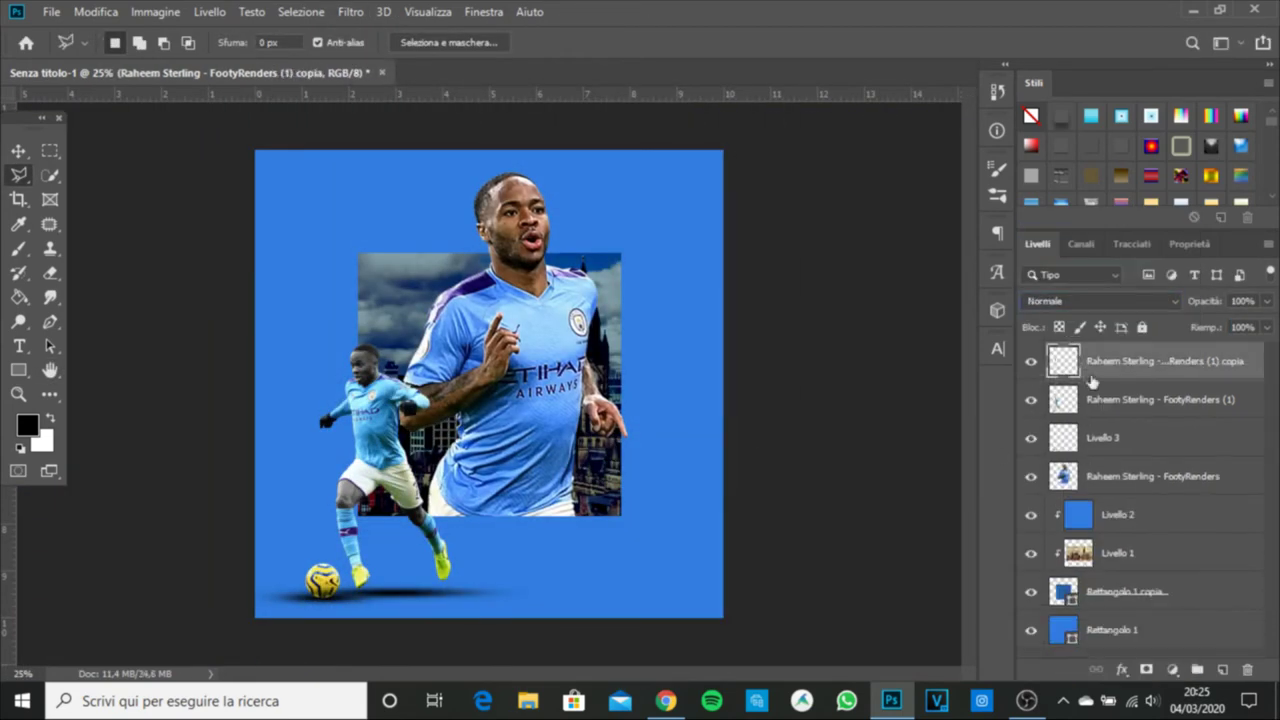
pyautogui.keyDown('shift'); pyautogui.click(1150, 437); pyautogui.keyUp('shift')
pyautogui.rightClick(1128, 418)
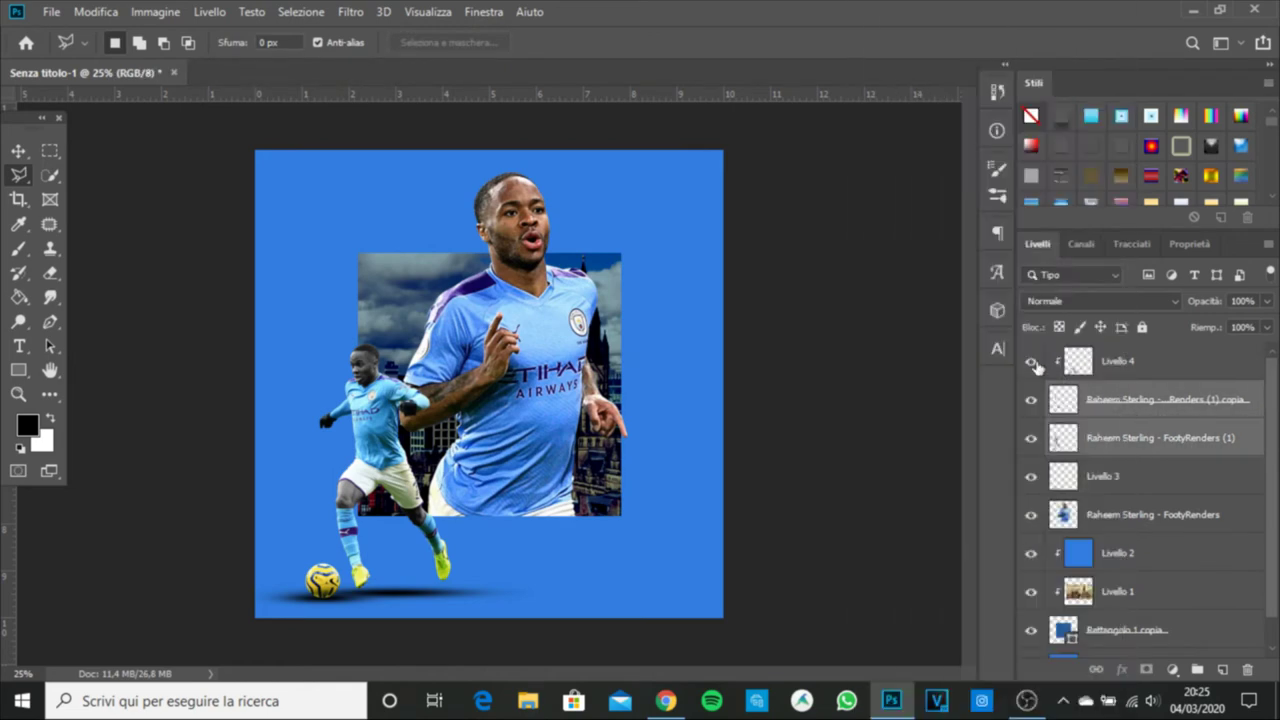
pyautogui.click(1100, 360)
pyautogui.moveTo(1100, 360); pyautogui.dragTo(1150, 405)
pyautogui.moveTo(1150, 360); pyautogui.dragTo(1157, 413)
pyautogui.rightClick(1157, 413)
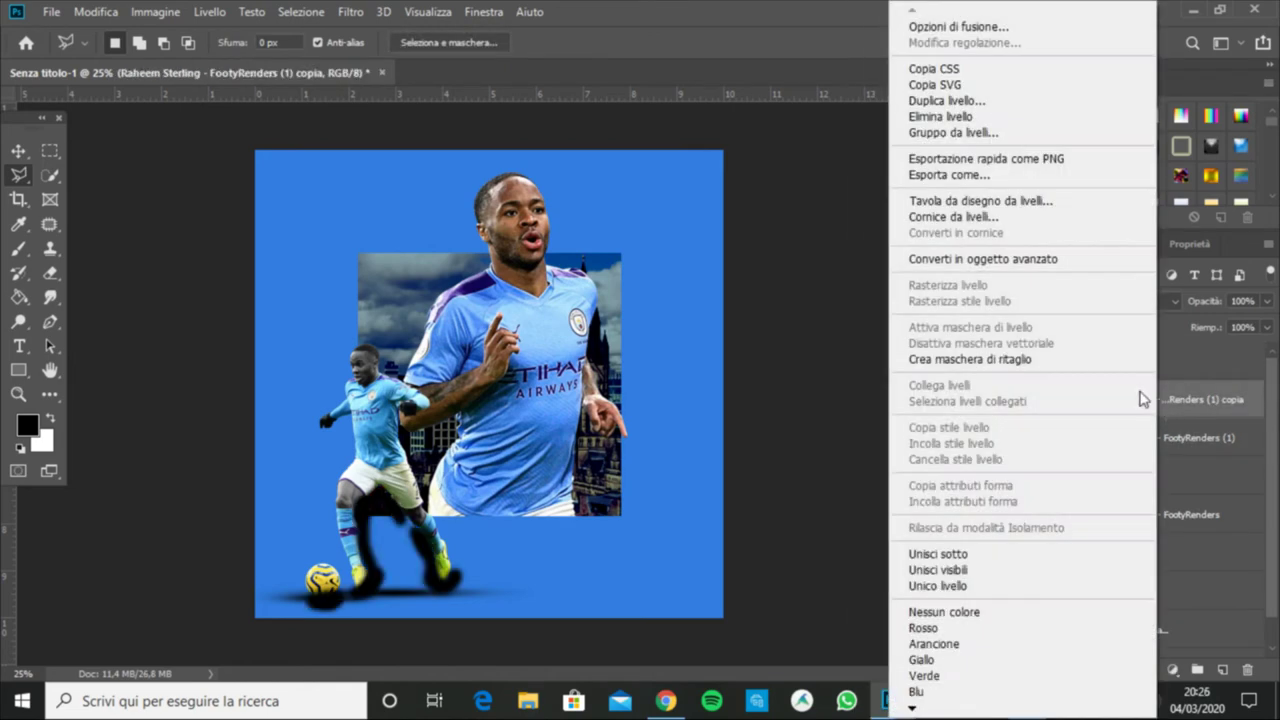
pyautogui.click(1100, 553)
pyautogui.click(350, 12)
pyautogui.click(630, 415)
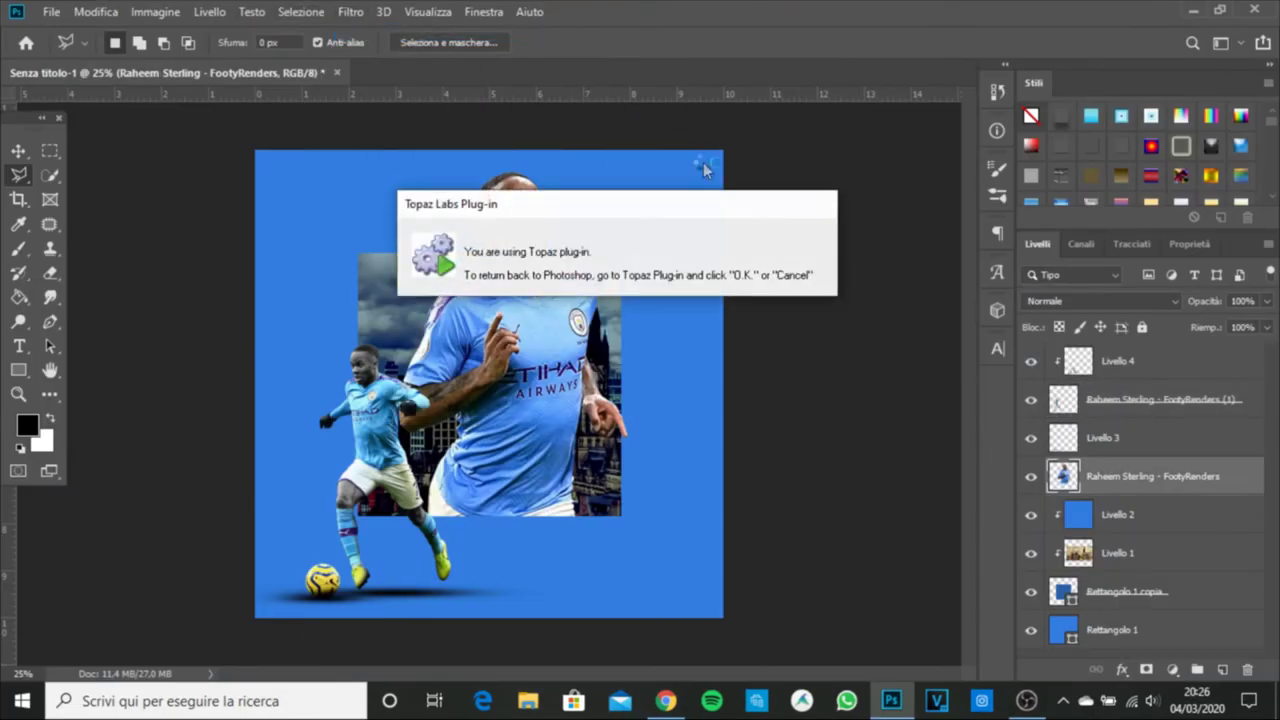
# Step: Search 'Grunge texture', add 3.5% noise to Rettangolo 1, and group the panel rectangle with an outer shadow
pyautogui.write('Grunge textu')
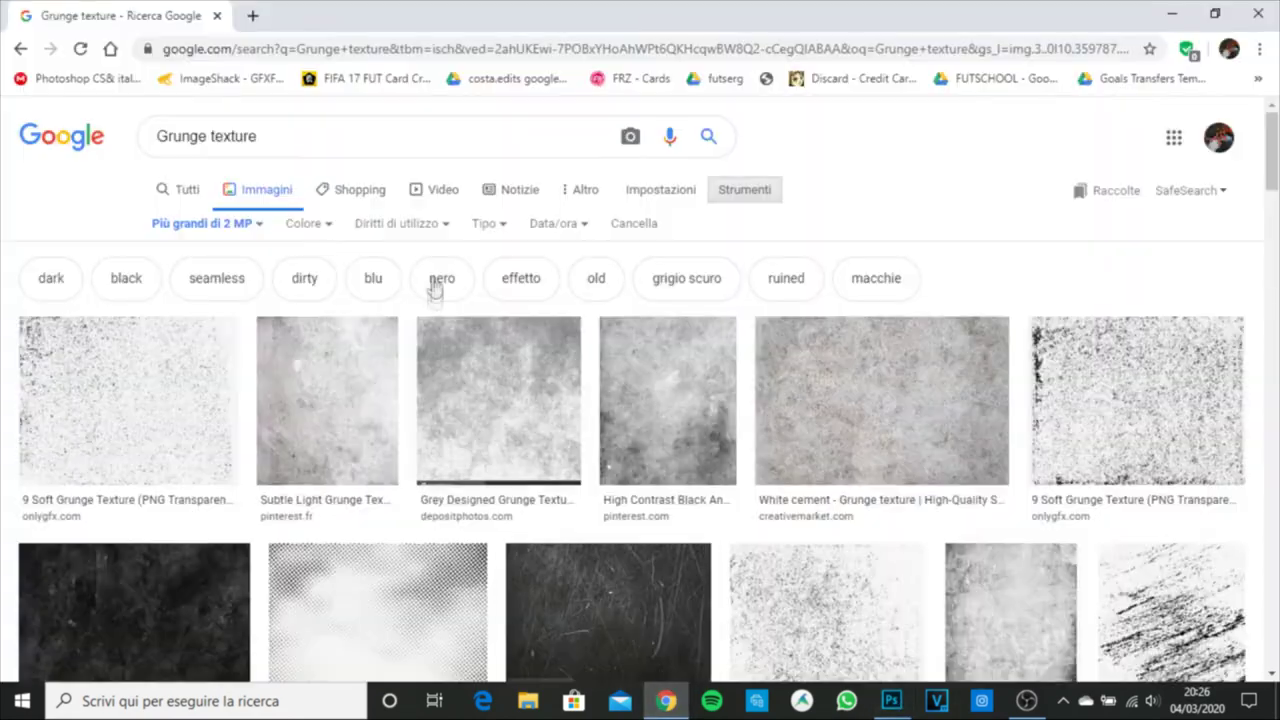
pyautogui.click(897, 708)
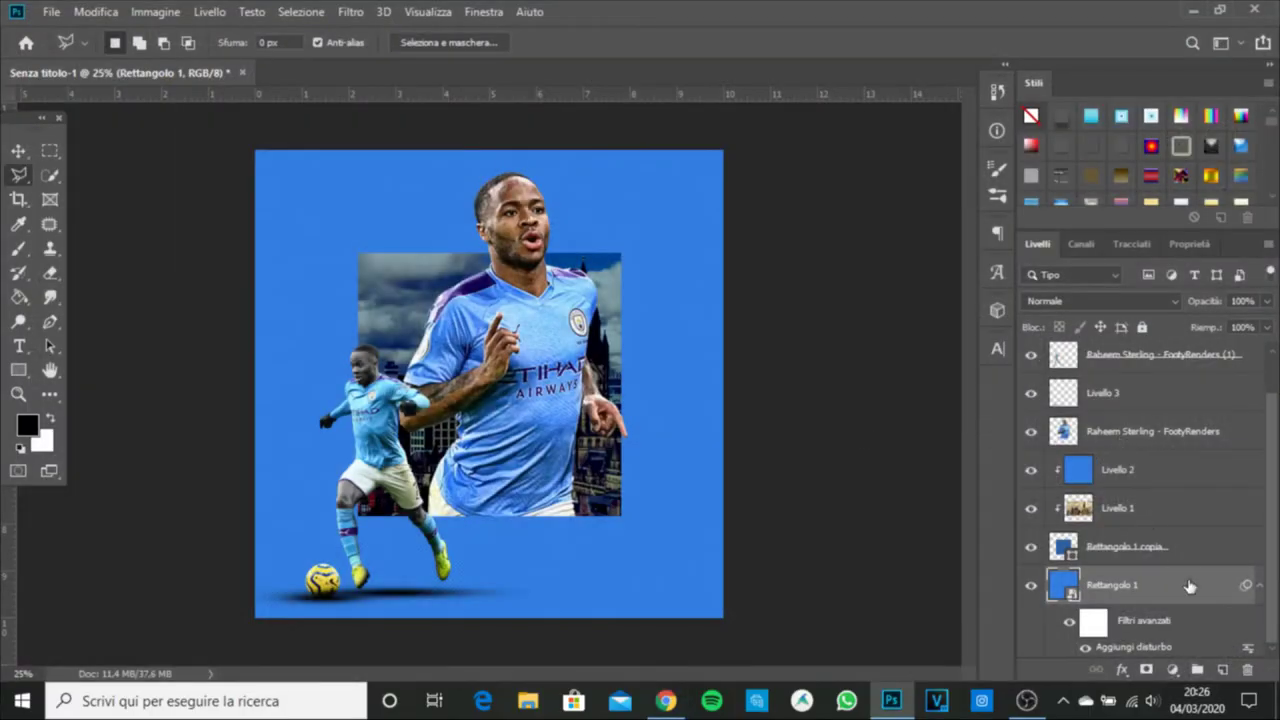
pyautogui.keyDown('shift'); pyautogui.click(1180, 546); pyautogui.keyUp('shift')
pyautogui.hotkey('ctrl', 'g')
pyautogui.doubleClick(1180, 520)
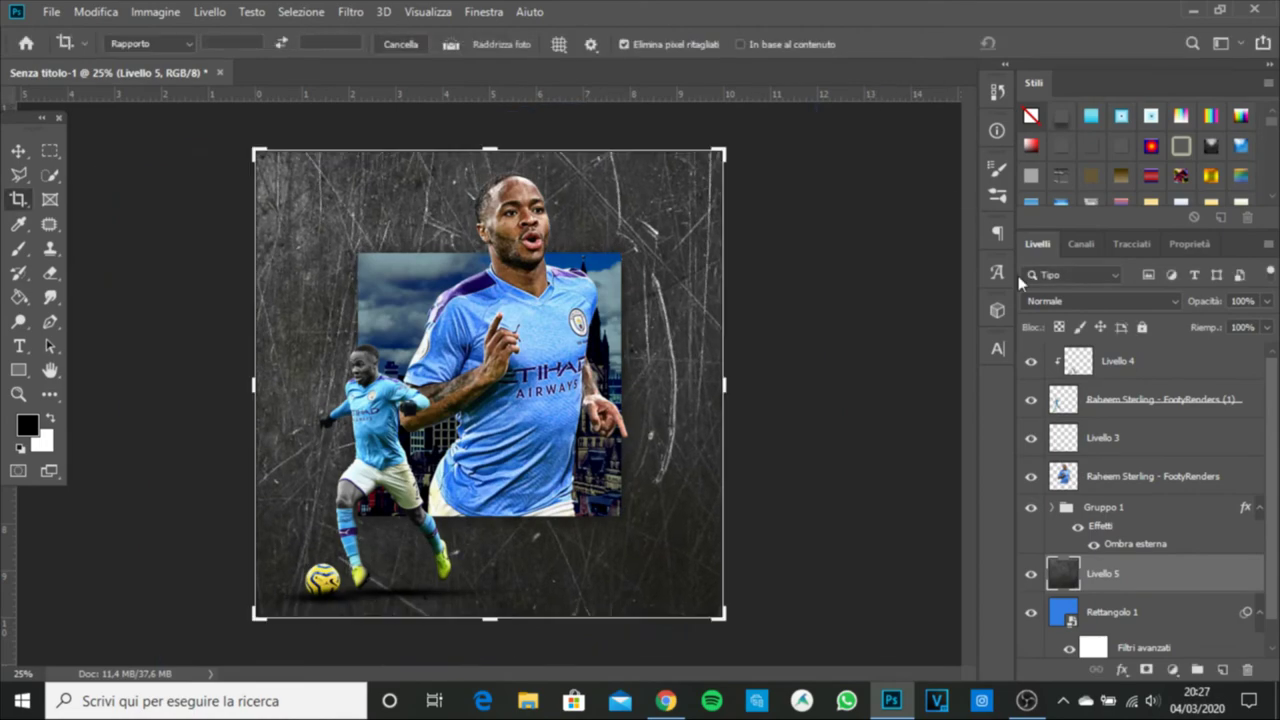
# Step: Commit the grunge texture in Soft Light (Luce soffusa) blend and select Livello 4 for the ellipse
pyautogui.press('v')
pyautogui.click(1100, 300)
pyautogui.click(1112, 450)
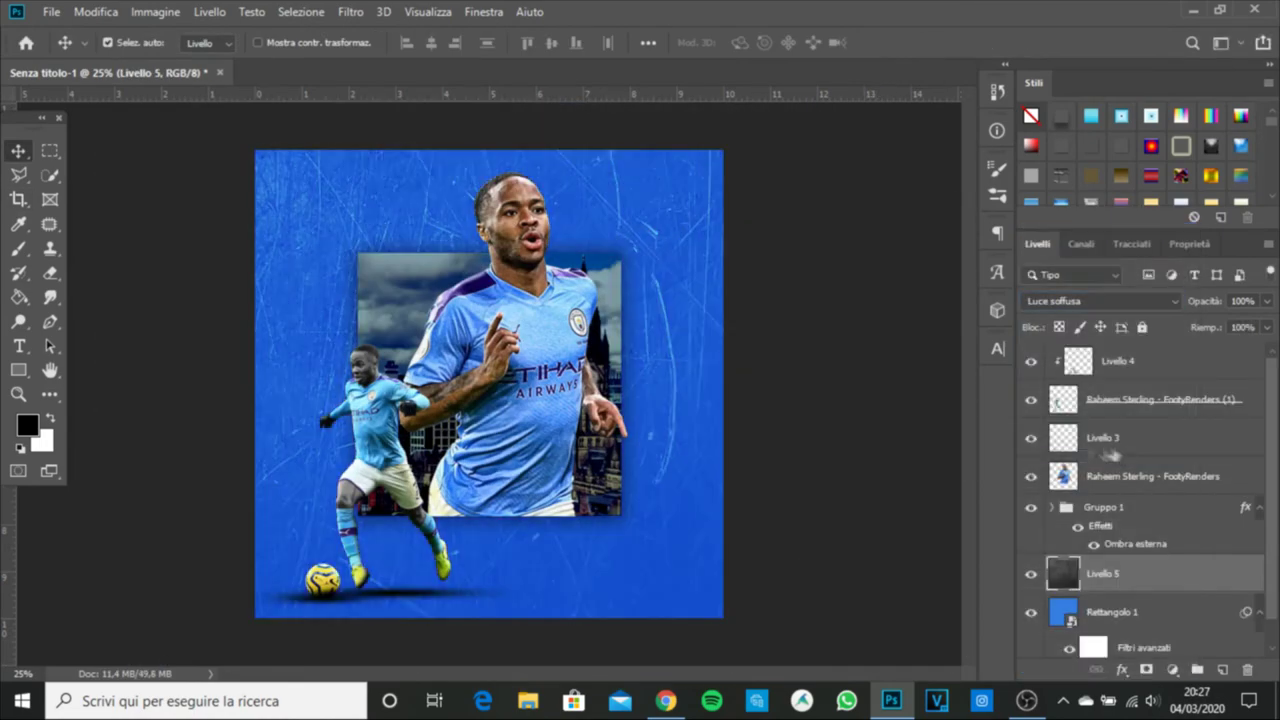
pyautogui.click(1160, 361)
pyautogui.rightClick(18, 370)
pyautogui.click(100, 407)
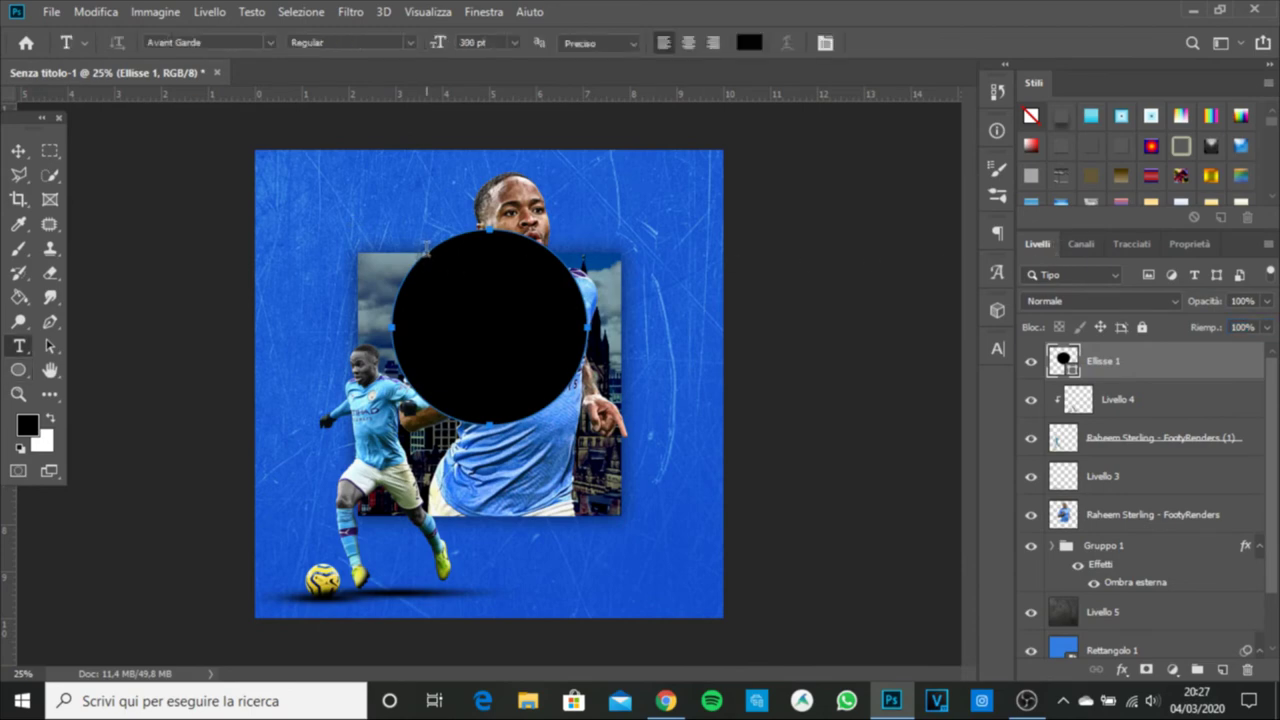
# Step: Type STERLING along the circle path, add a colour overlay, and tuck it behind the player's head
pyautogui.click(425, 250)
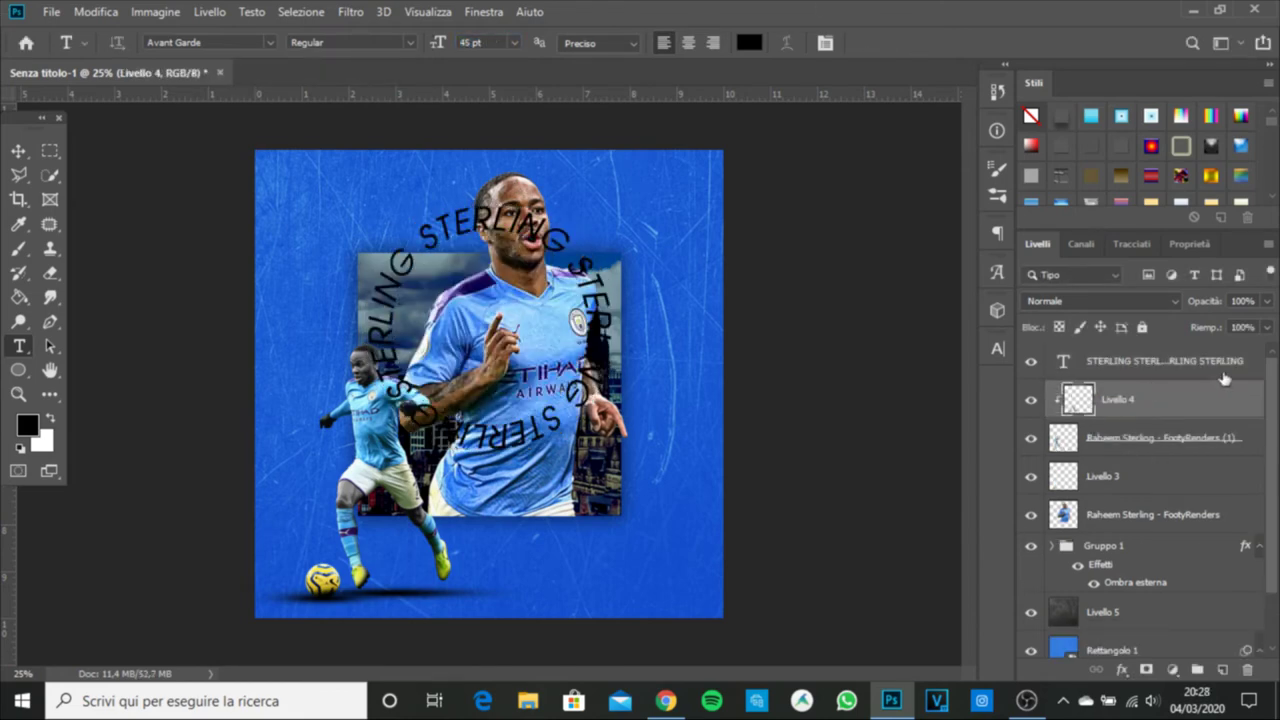
pyautogui.click(611, 259)
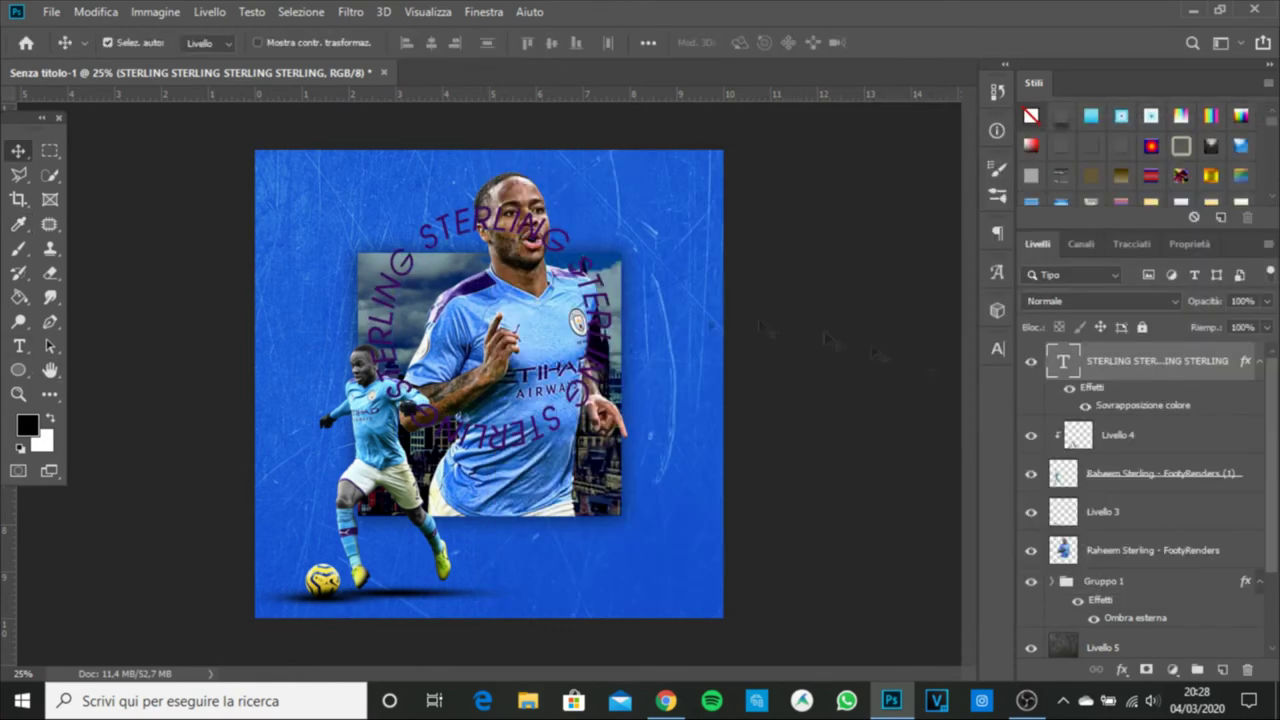
pyautogui.moveTo(1150, 361); pyautogui.dragTo(1150, 566)
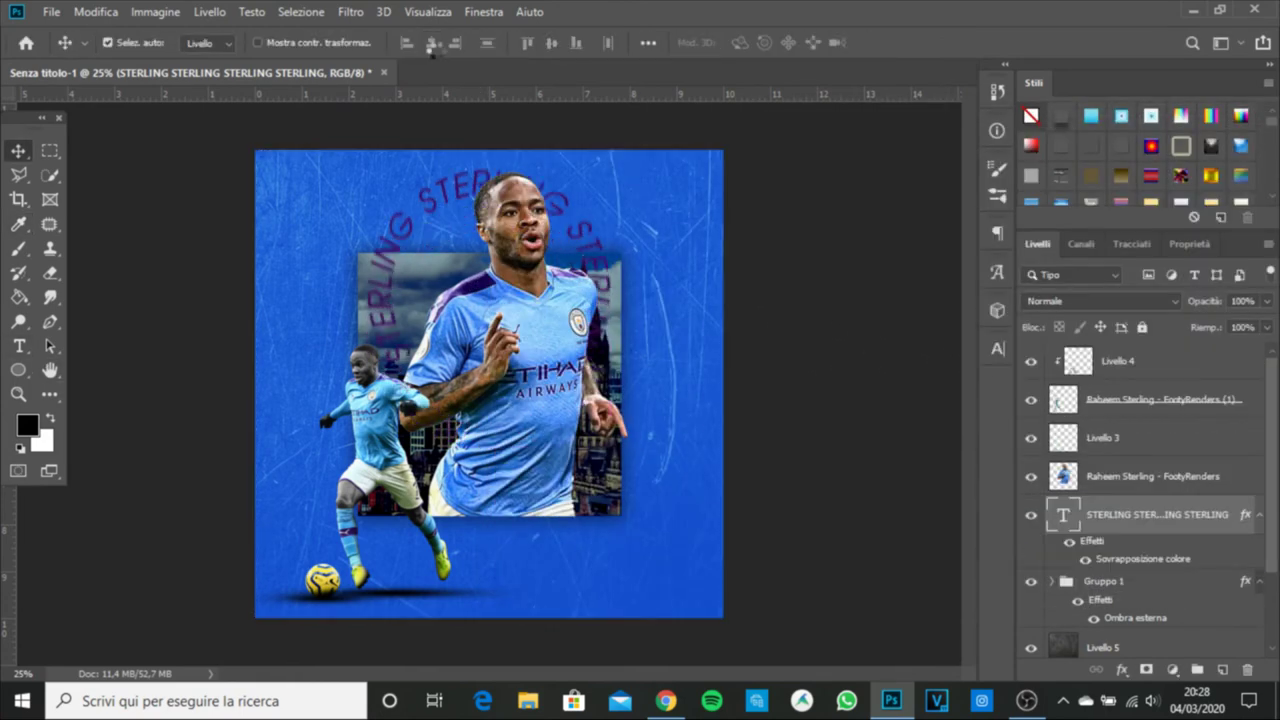
pyautogui.moveTo(480, 196); pyautogui.dragTo(490, 176)
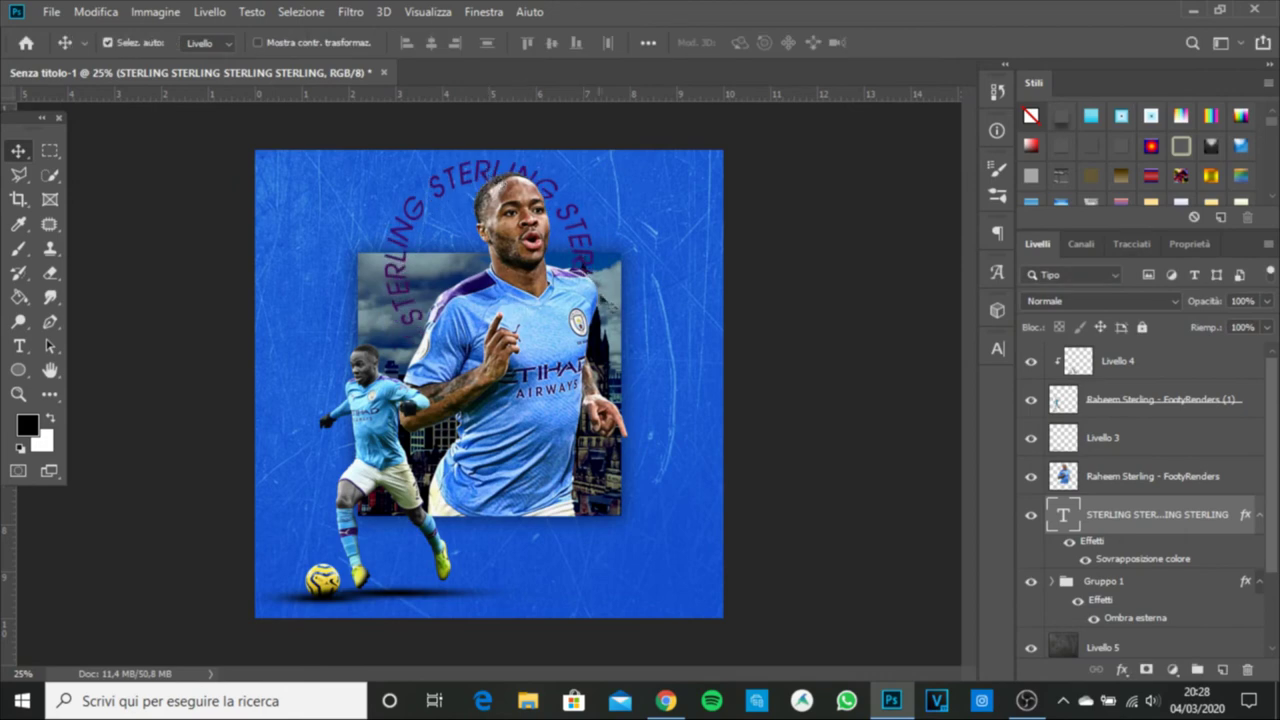
# Step: Load the text as a selection and stroke its outline onto new layer Livello 6
pyautogui.keyDown('ctrl'); pyautogui.click(1063, 514); pyautogui.keyUp('ctrl')
pyautogui.hotkey('ctrl', 'shift', 'alt', 'n')
pyautogui.press('i')
pyautogui.rightClick(562, 290)
pyautogui.click(726, 556)
pyautogui.rightClick(1150, 478)
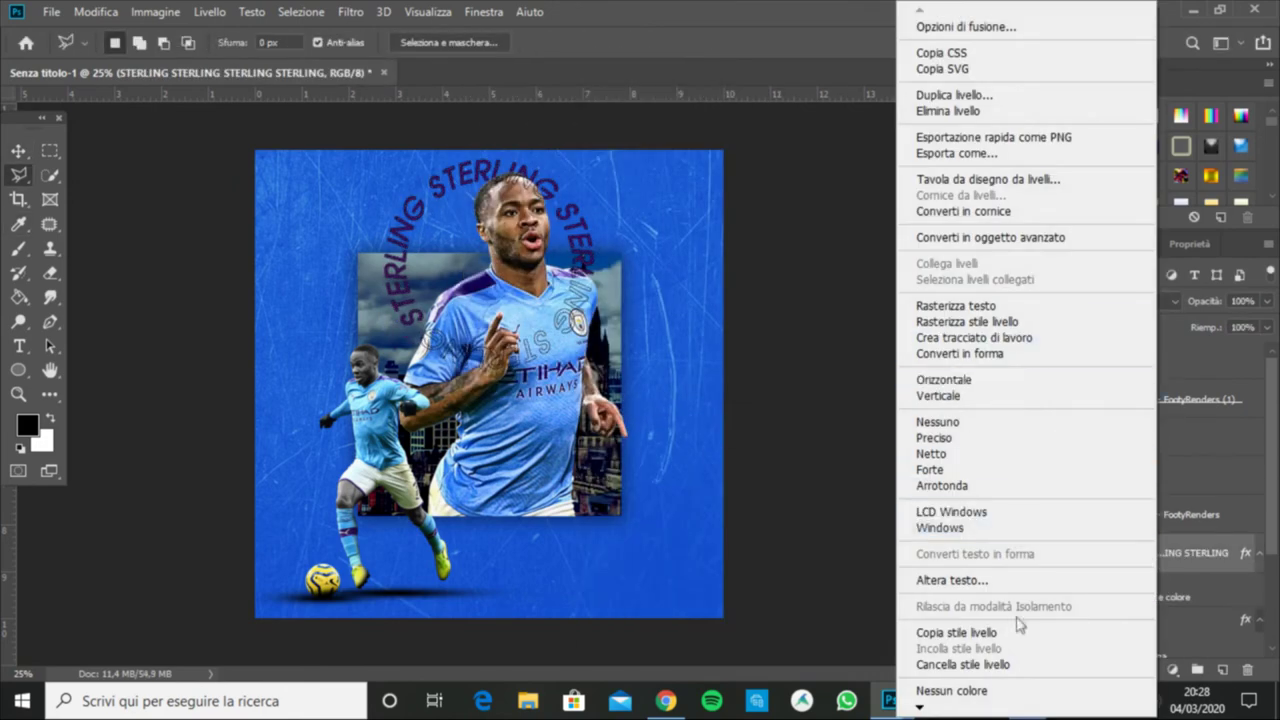
pyautogui.press('v')
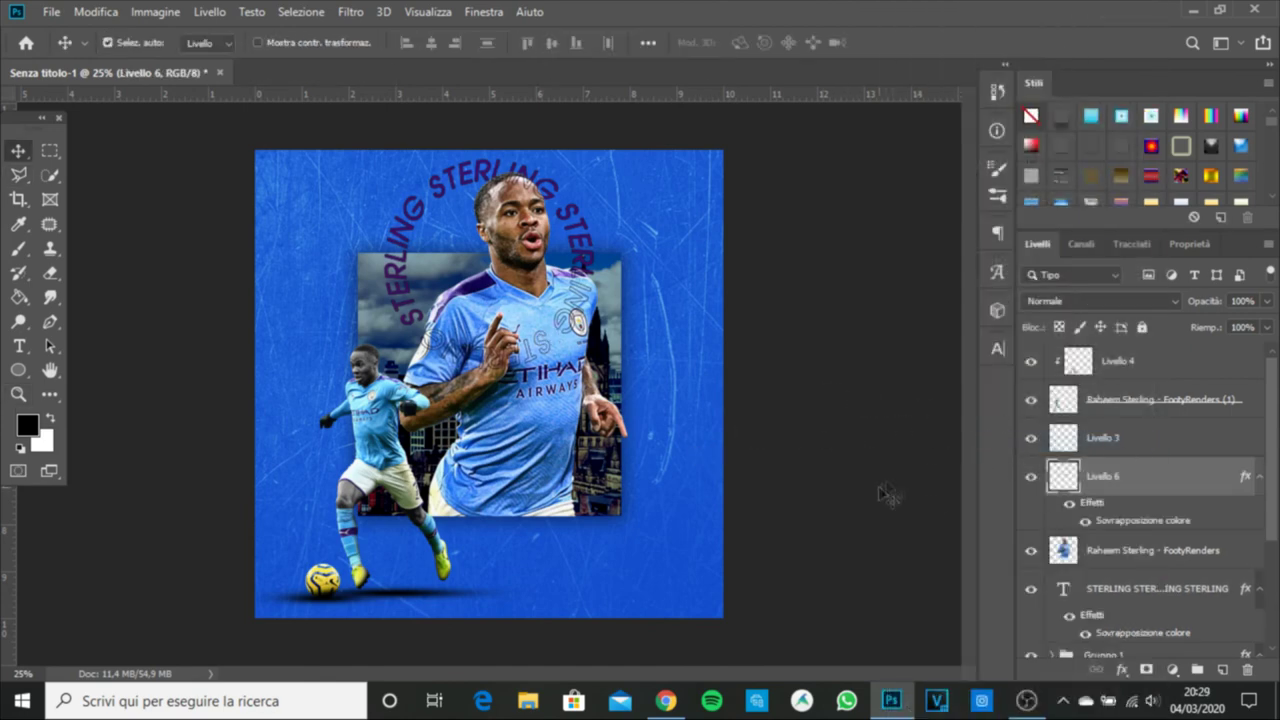
pyautogui.click(1110, 362)
# Step: Add the name text RAHEEM STERLING in True Lies and move it to the poster's bottom
pyautogui.press('t')
pyautogui.click(269, 42)
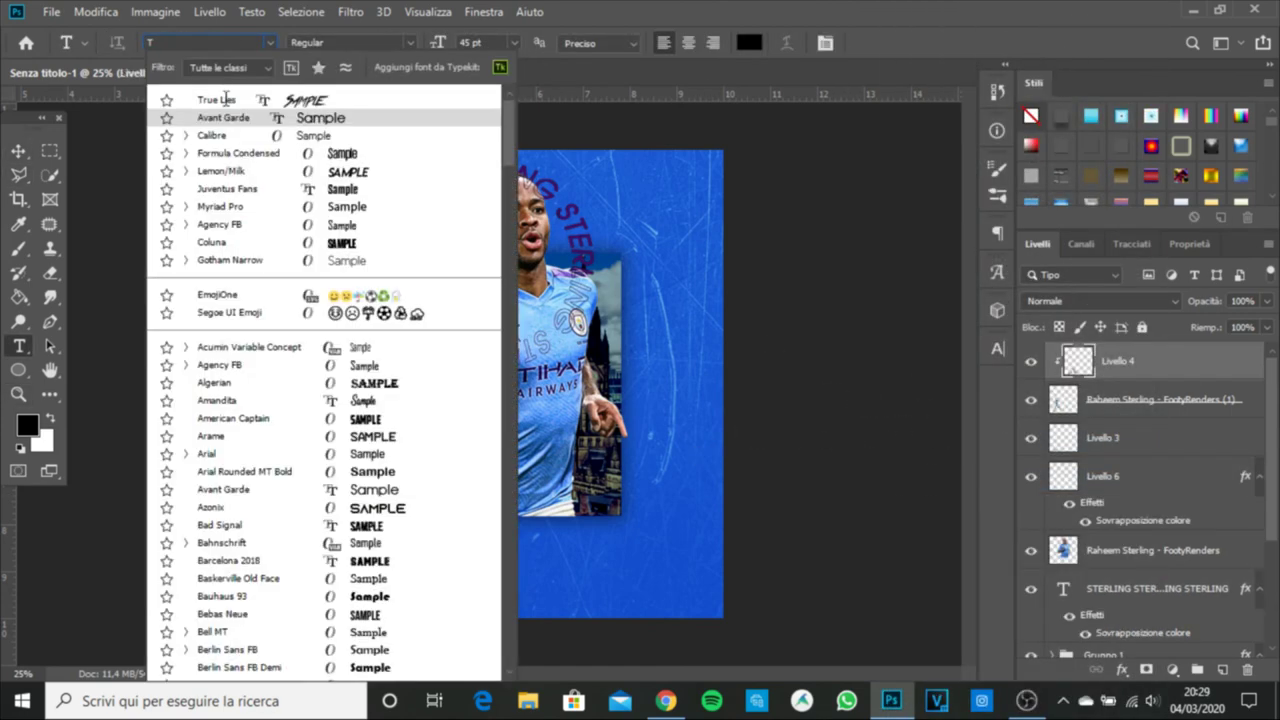
pyautogui.click(226, 97)
pyautogui.click(514, 528)
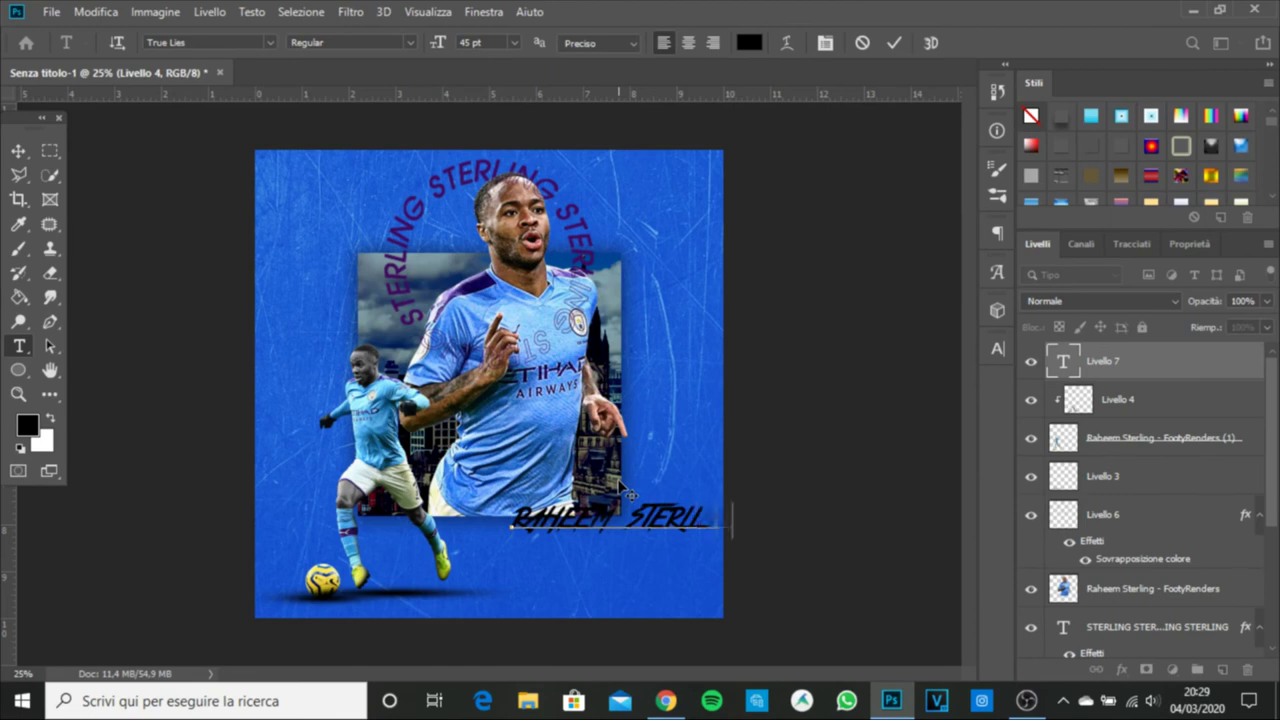
pyautogui.write('ng')
pyautogui.hotkey('ctrl', 'Return')
pyautogui.press('v')
pyautogui.moveTo(605, 523); pyautogui.dragTo(588, 598)
# Step: Set the name text to capitals at 25 pt with tracking 120
pyautogui.doubleClick(1065, 372)
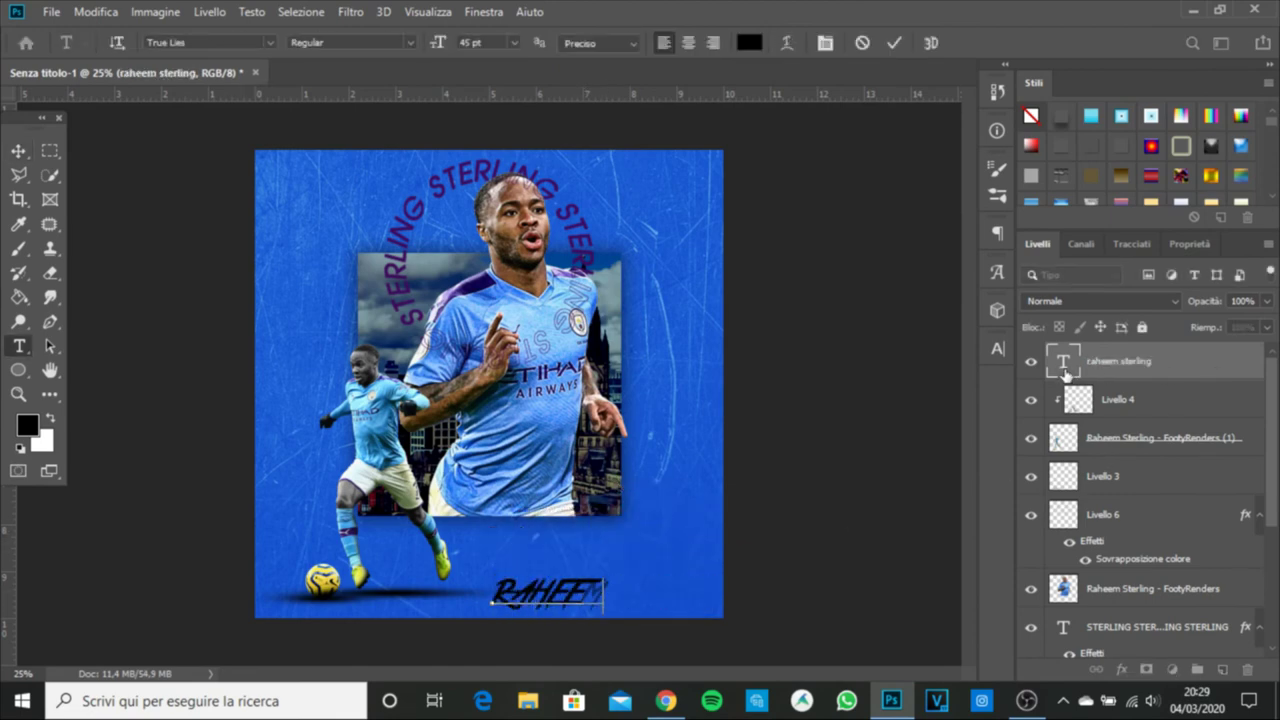
pyautogui.hotkey('ctrl', 'Return')
pyautogui.press('v')
pyautogui.doubleClick(1078, 368)
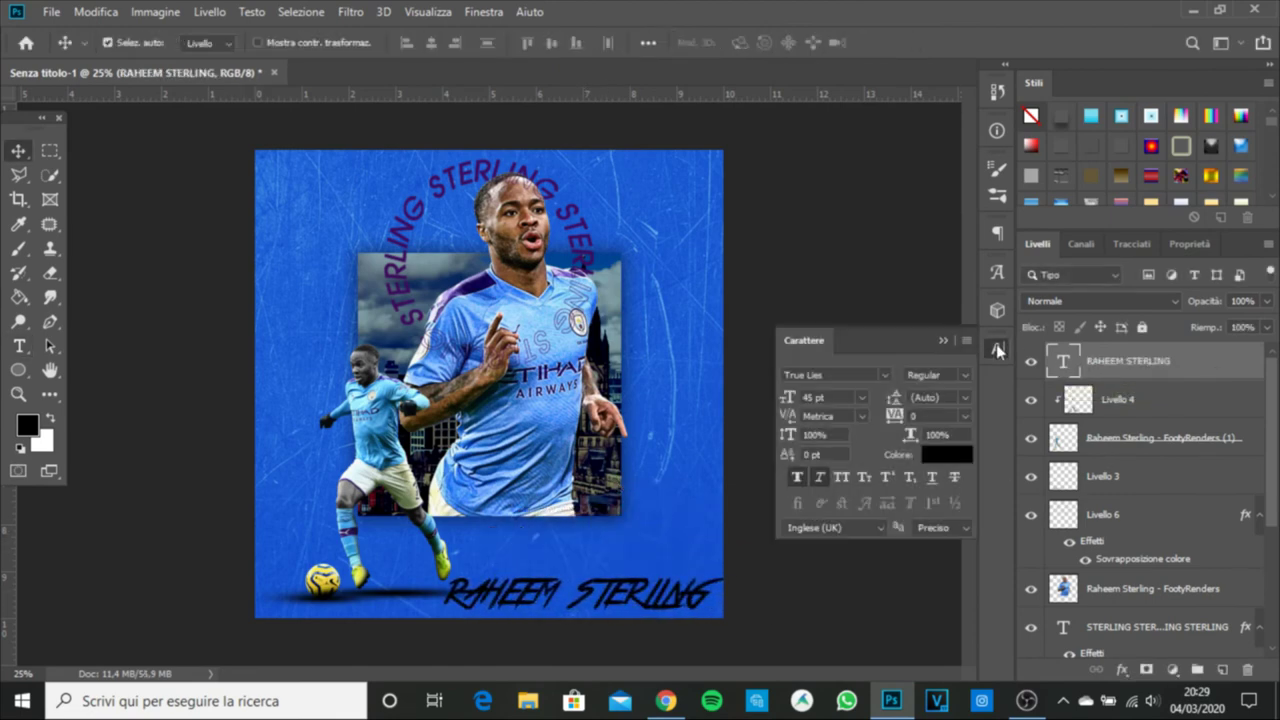
pyautogui.moveTo(893, 415); pyautogui.dragTo(929, 430)
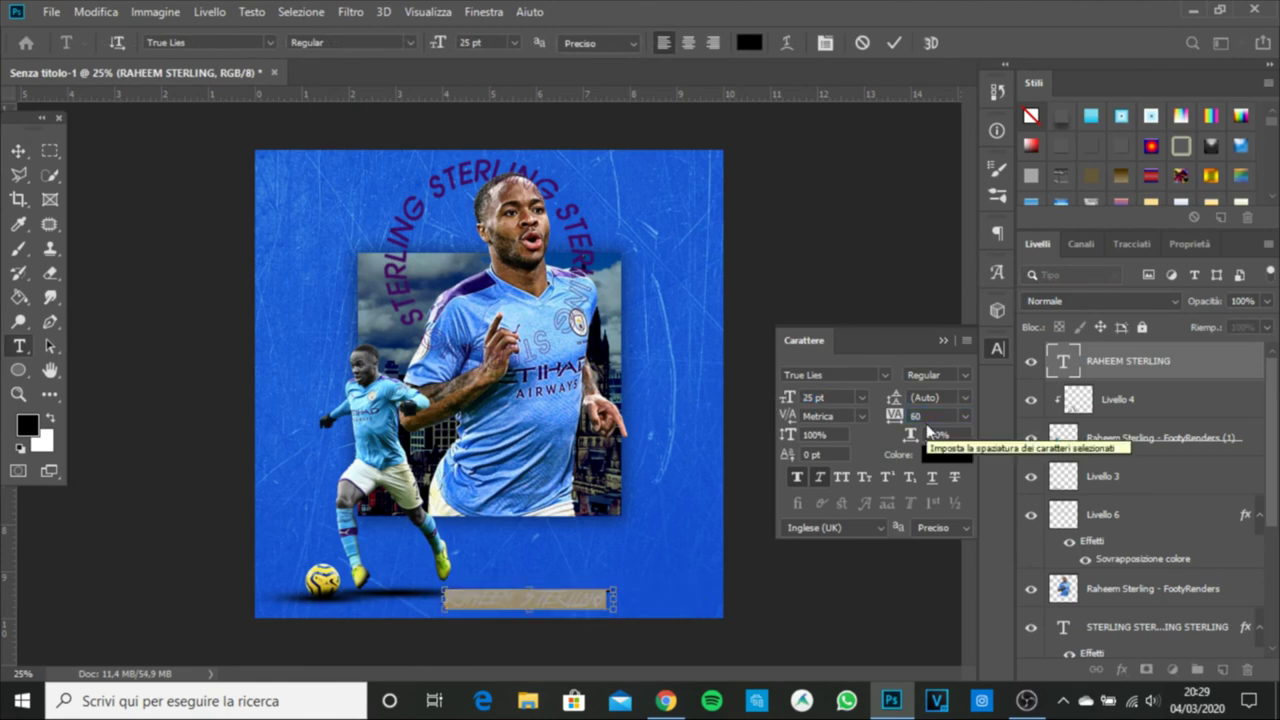
pyautogui.hotkey('ctrl', 'Return')
pyautogui.press('v')
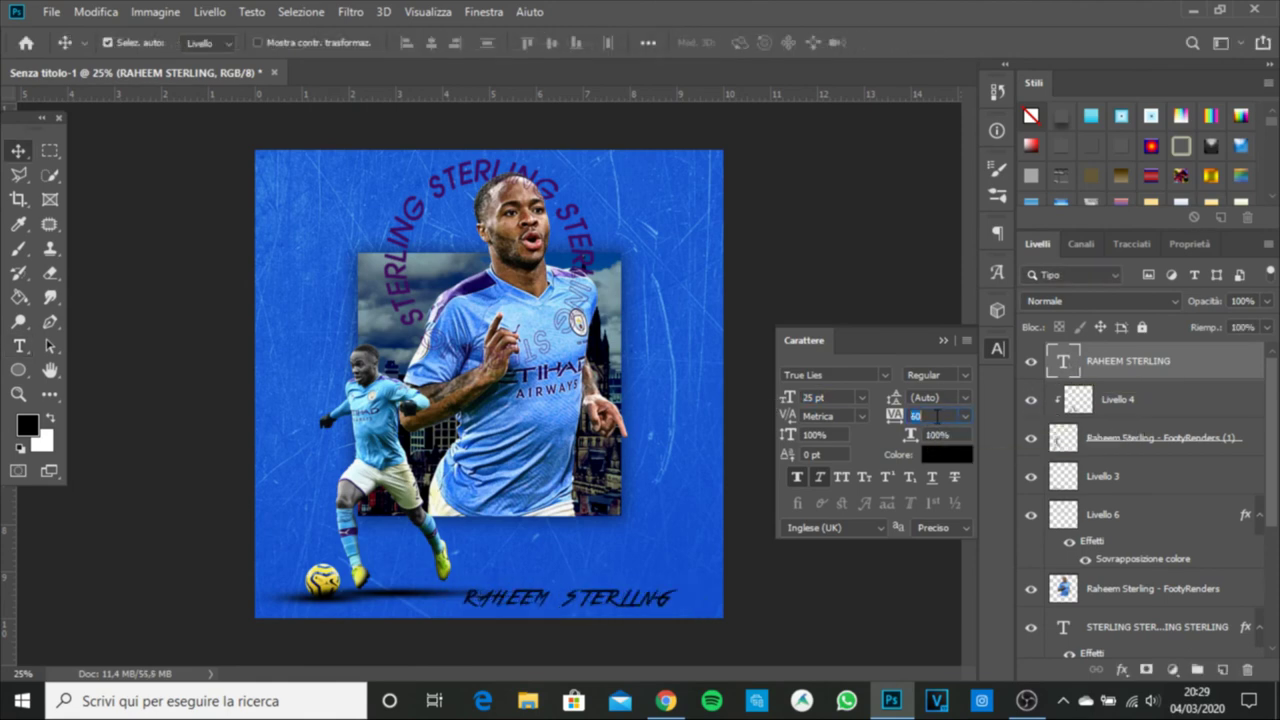
pyautogui.write('120')
# Step: Paste the purple layer style onto the name, then stamp a merged copy into Camera Raw
pyautogui.rightClick(1195, 361)
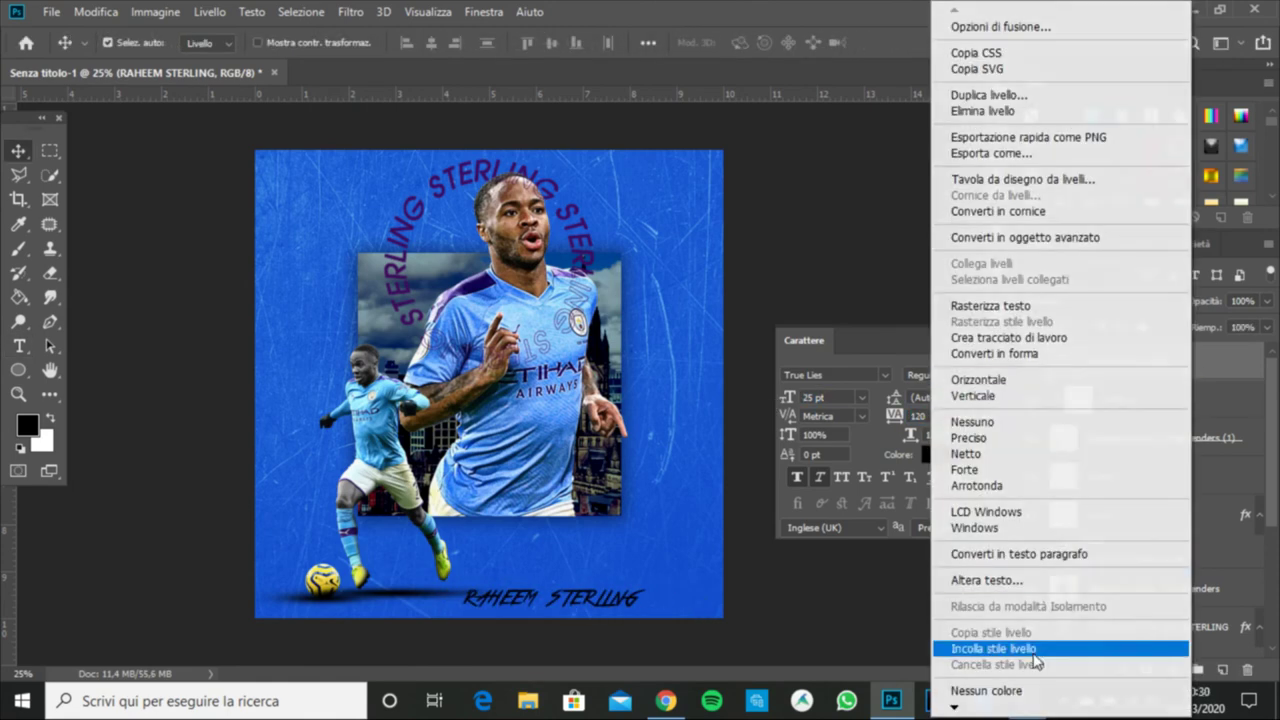
pyautogui.click(1000, 646)
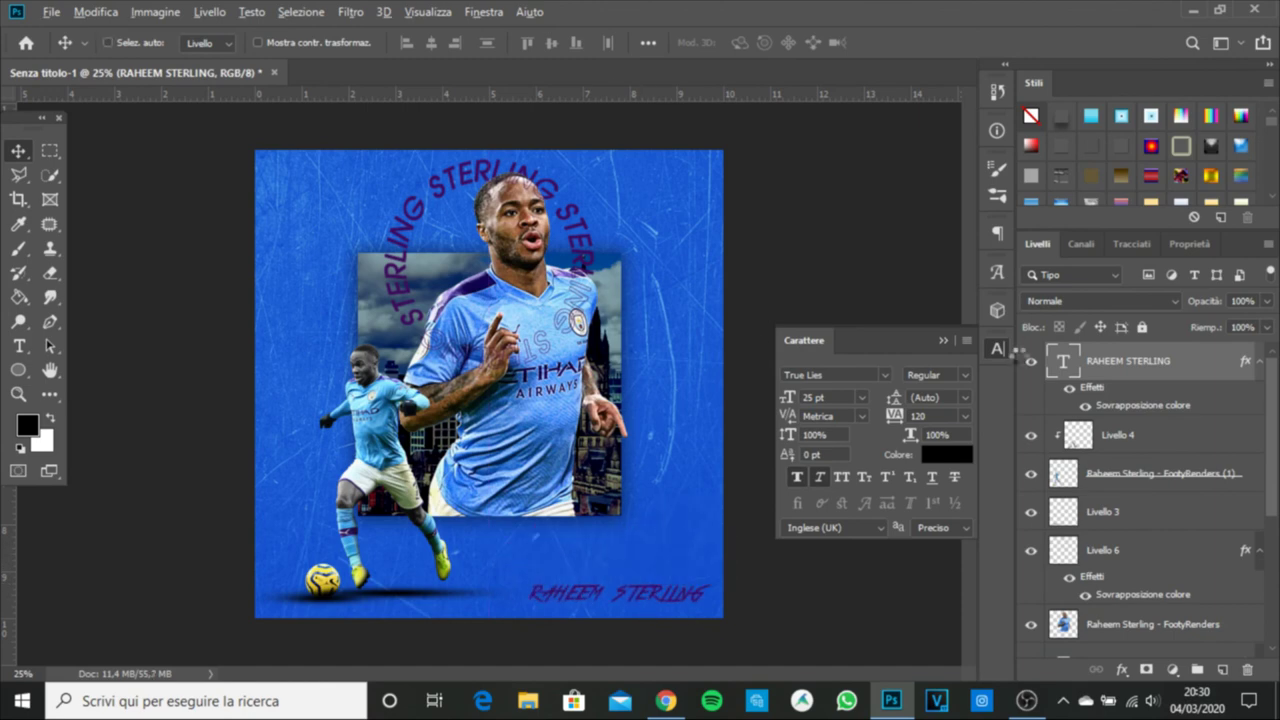
pyautogui.hotkey('ctrl', 'alt', 'shift', 'e')
pyautogui.hotkey('ctrl', 'shift', 'a')
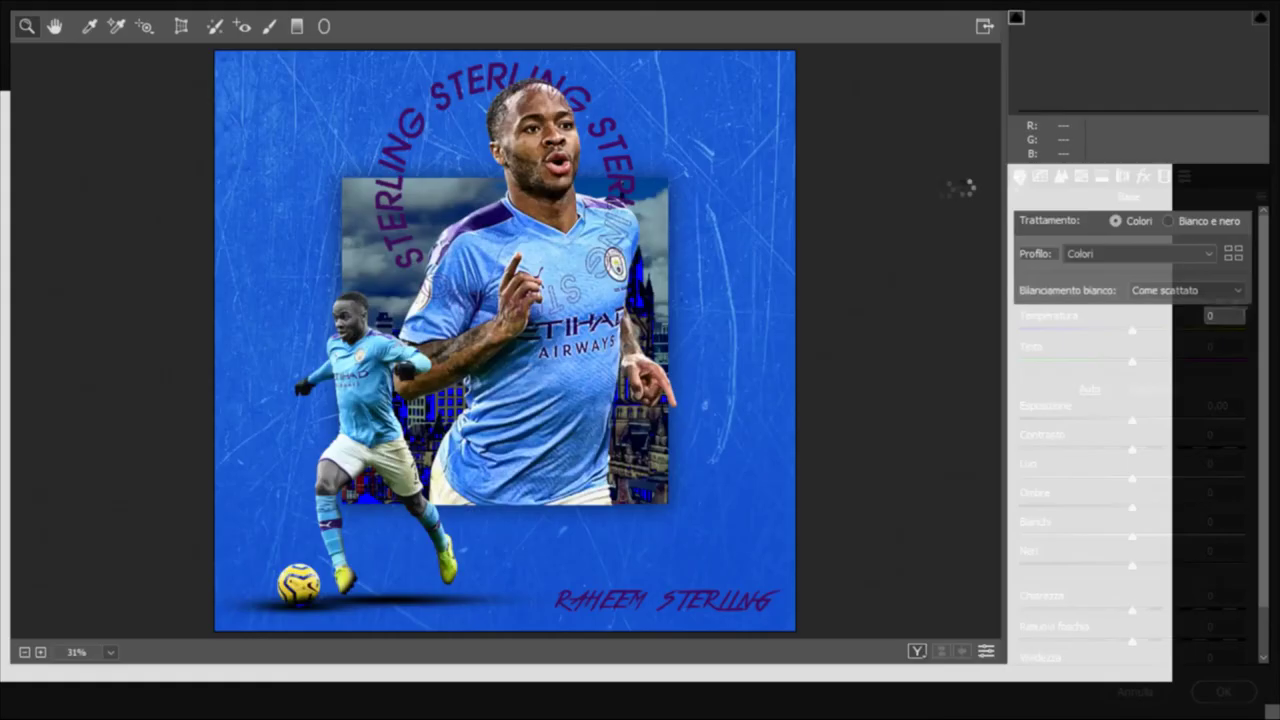
# Step: Apply Camera Raw grain amount 17 and a -24 vignette to the merged layer
pyautogui.click(1123, 177)
pyautogui.click(1143, 177)
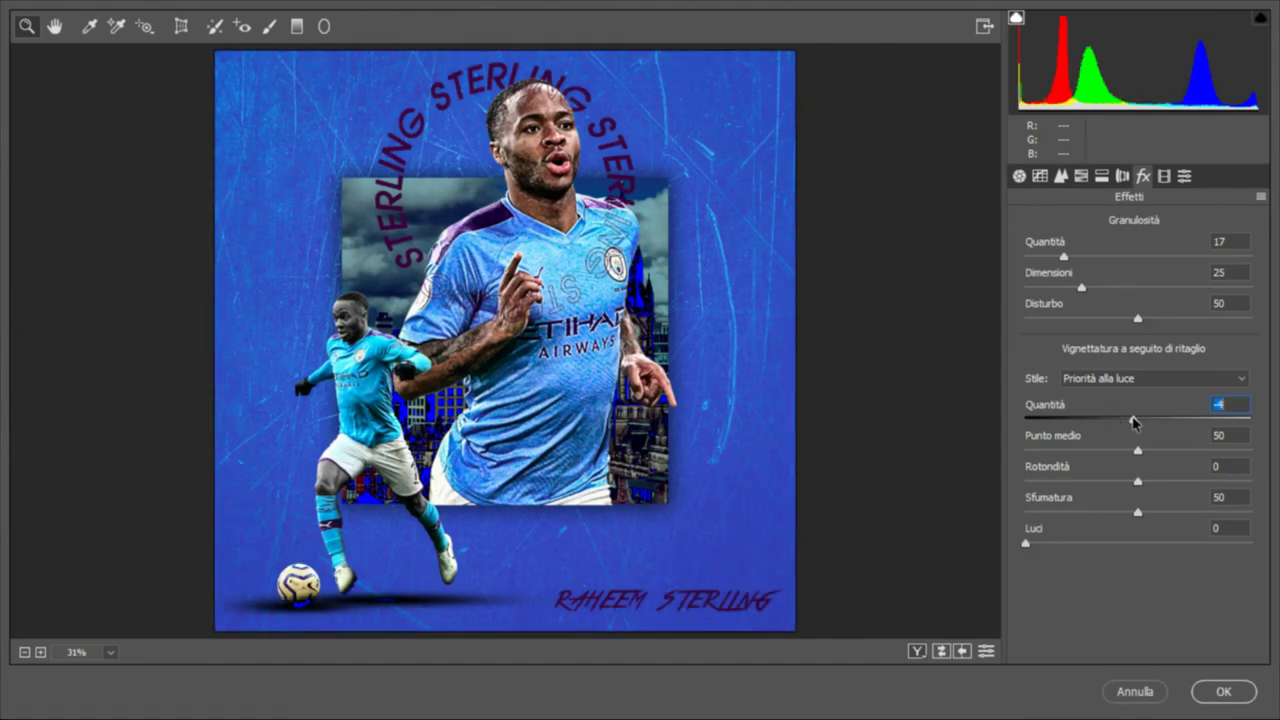
pyautogui.moveTo(1137, 420); pyautogui.dragTo(1110, 420)
pyautogui.click(1229, 688)
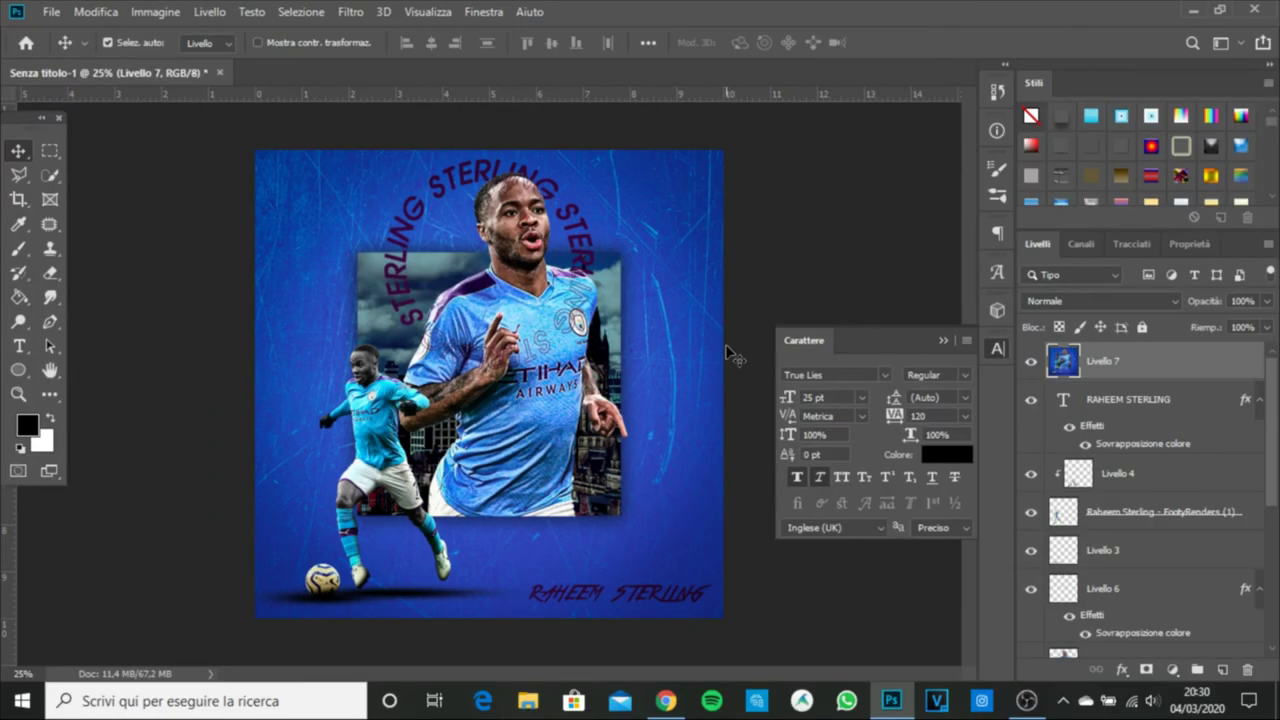